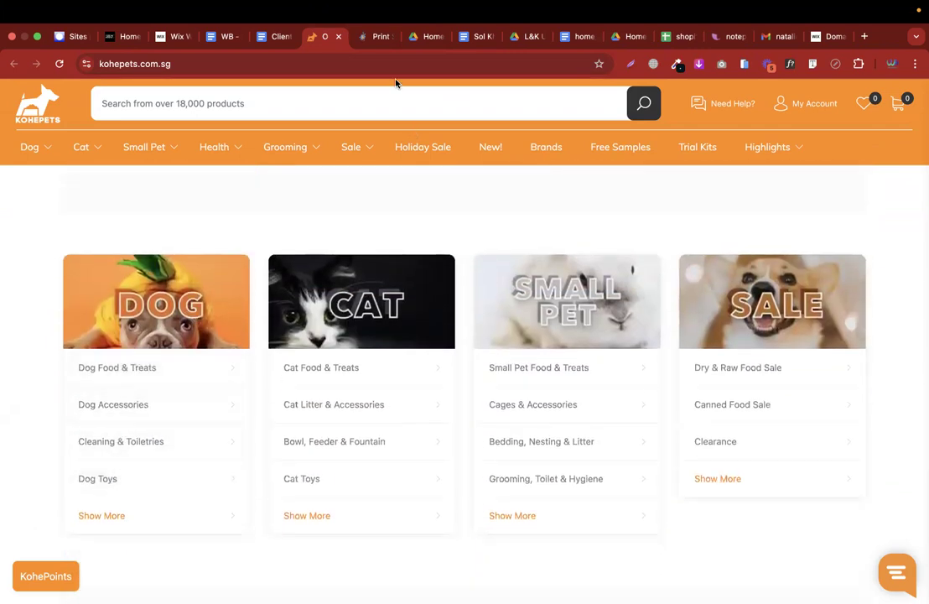
Open the Shopify store link e3bkz3-ui.myshopify.com from the client's Shopify development document
left_click(375, 37)
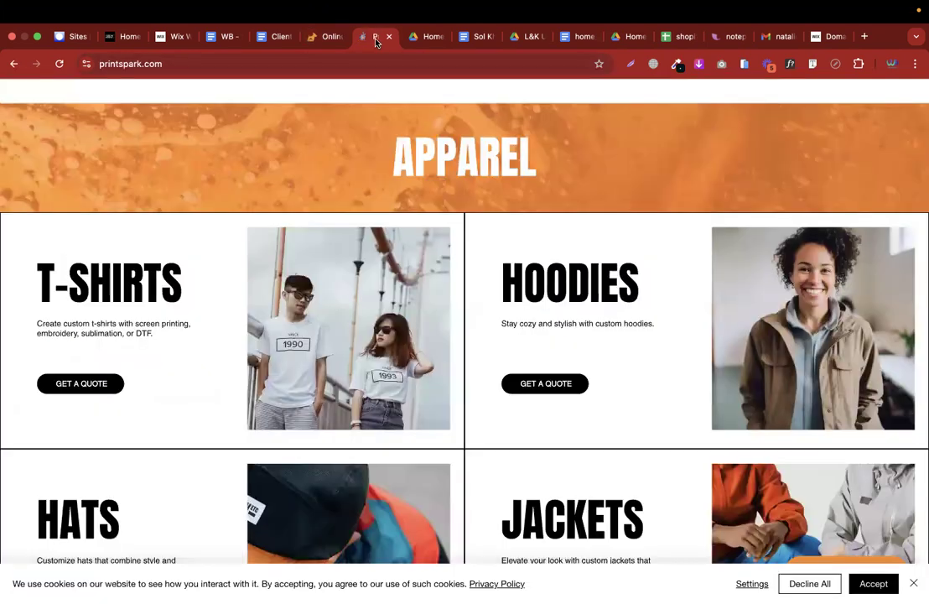
left_click(280, 36)
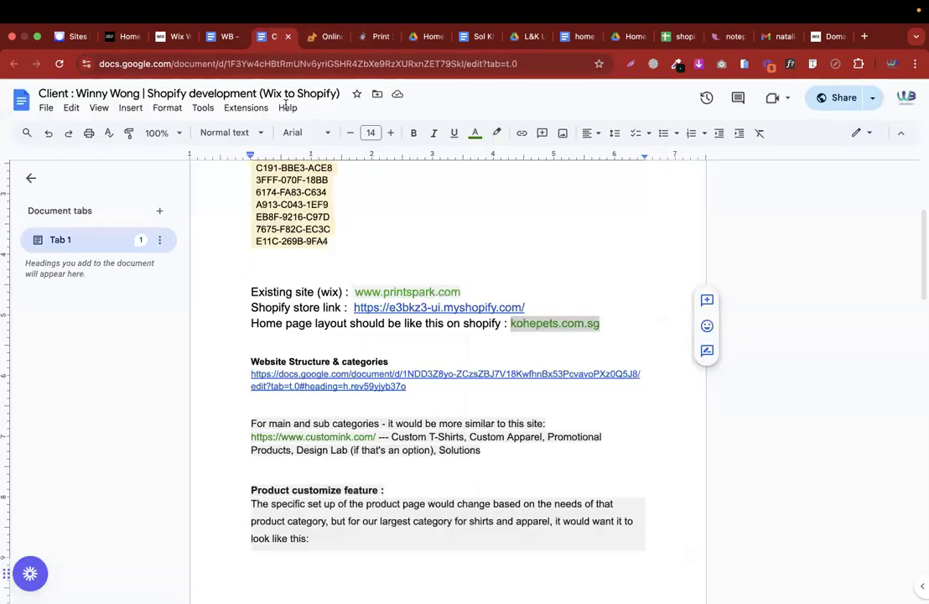
left_click(377, 306)
left_click(394, 326)
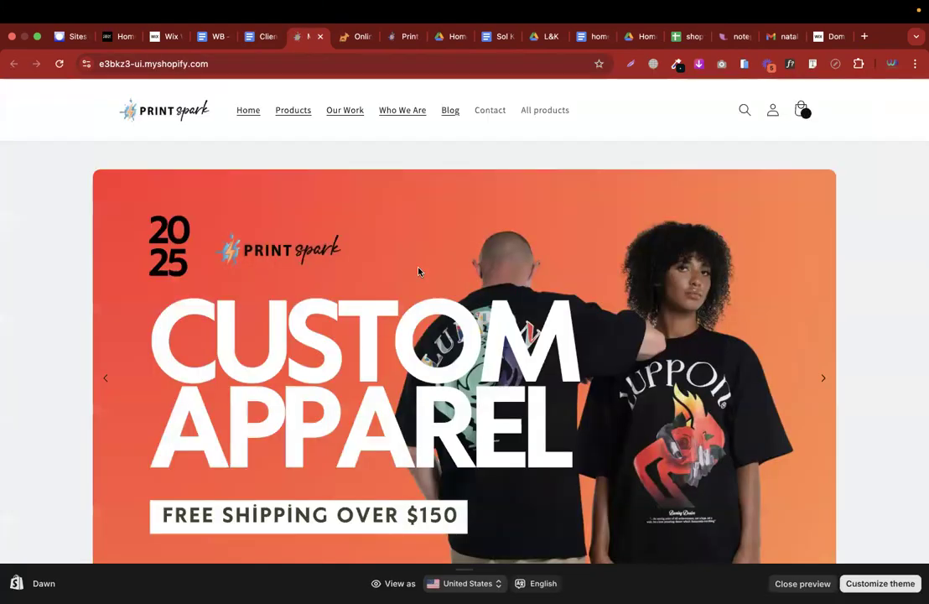
Cycle through the slideshow banners on the Print Spark Shopify home page
scroll(419, 271, "down", 2)
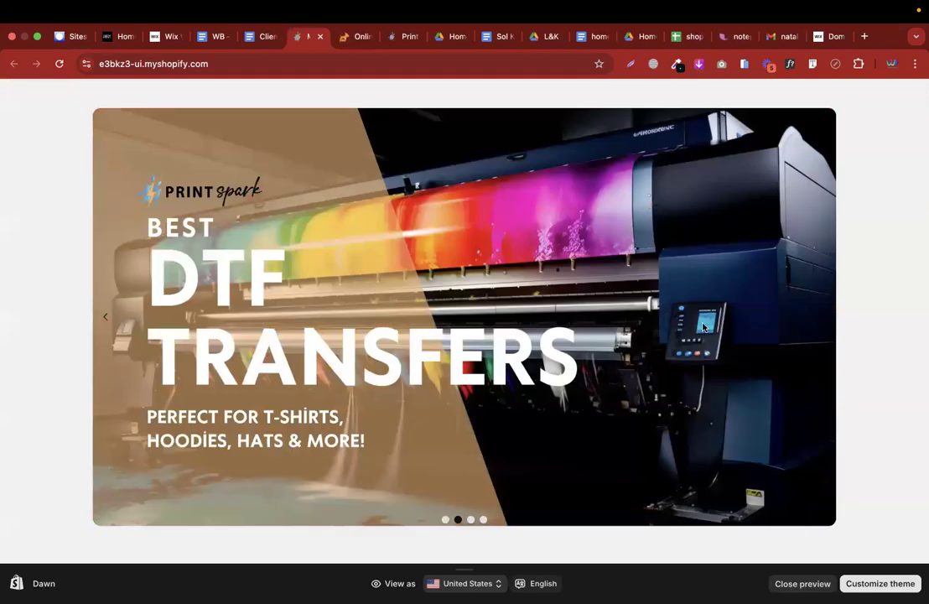
left_click(823, 325)
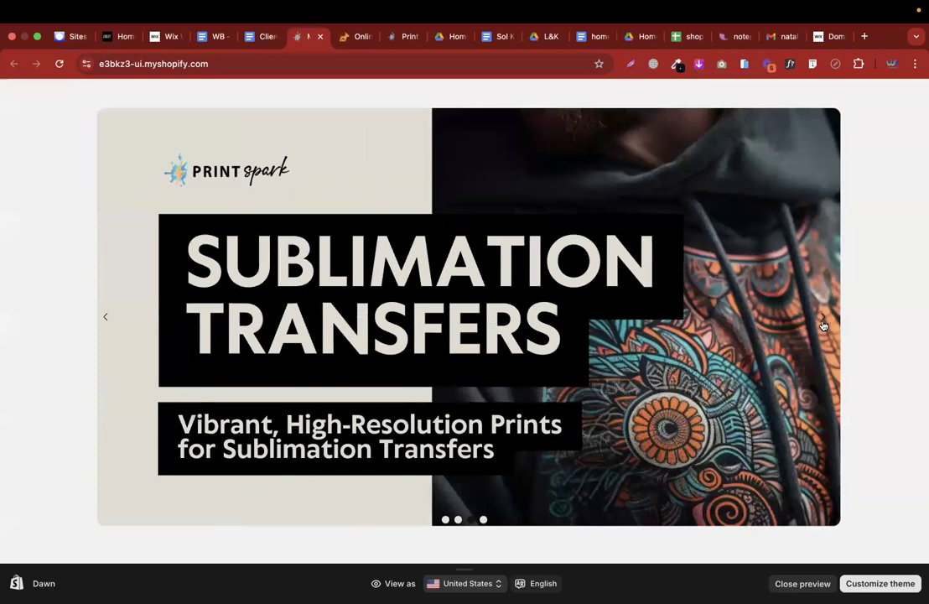
left_click(824, 325)
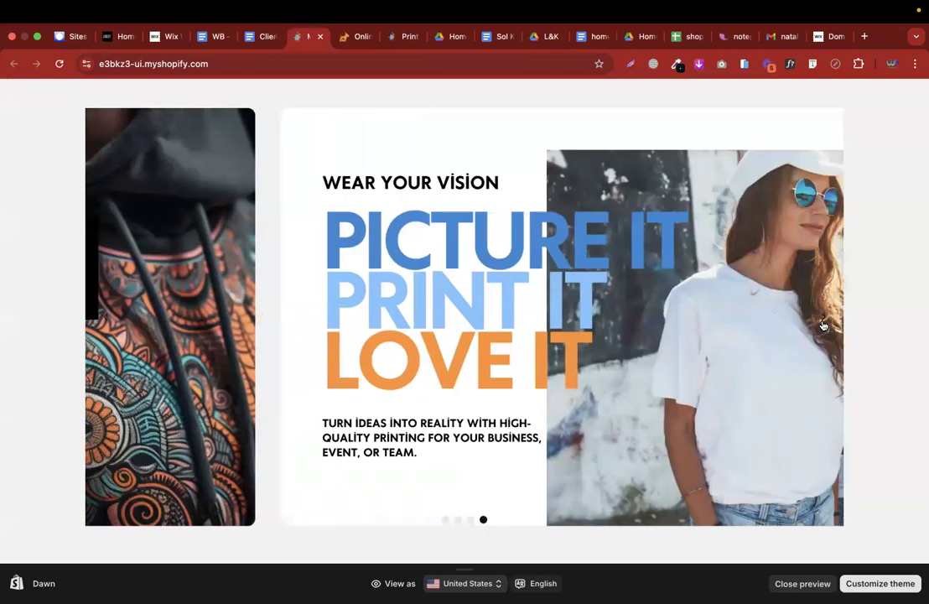
left_click(823, 325)
left_click(824, 325)
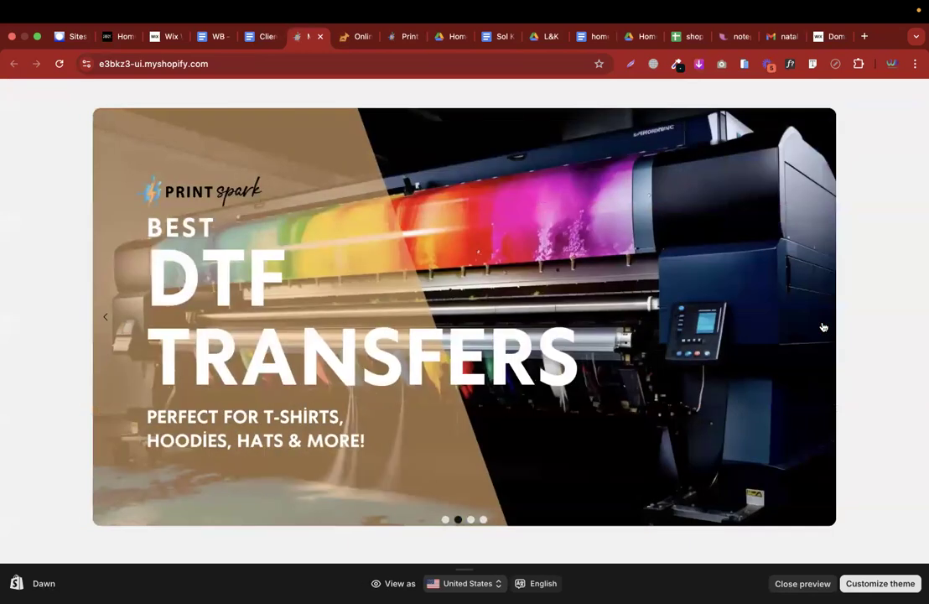
left_click(824, 326)
left_click(823, 326)
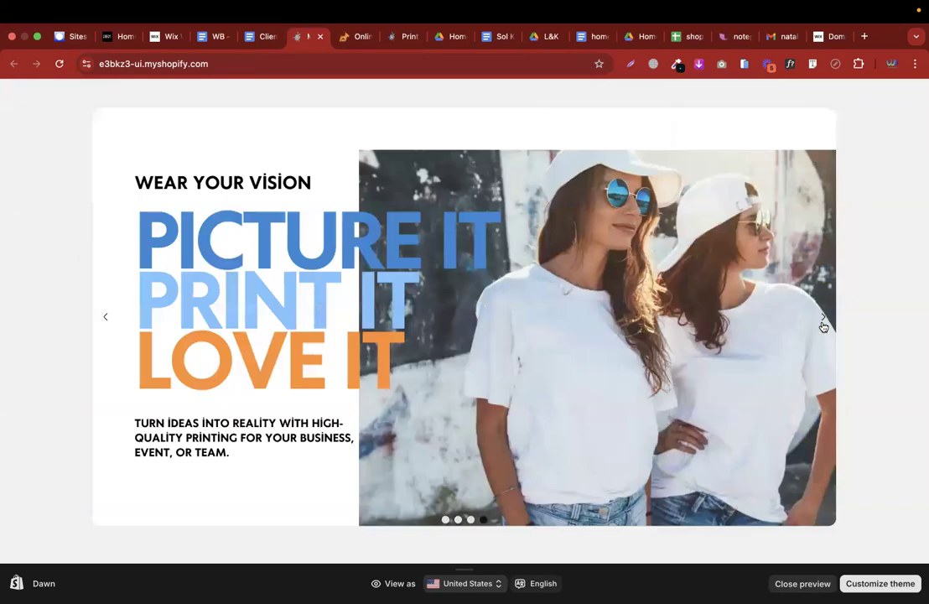
Compare the store's T-shirts, hoodies, hats and jackets banners with the promotional banner grid on kohepets.com.sg
scroll(865, 328, "down", 3)
scroll(867, 329, "down", 4)
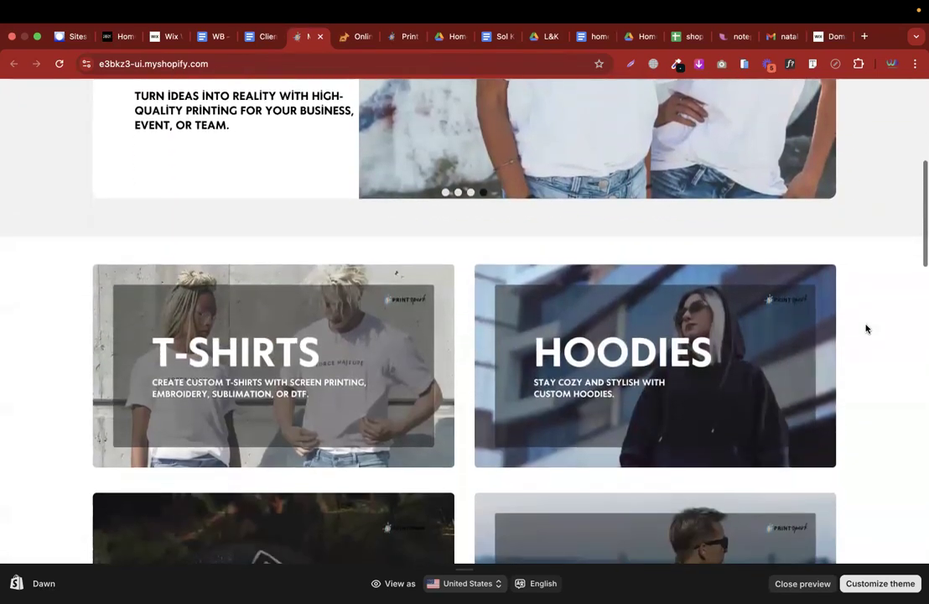
scroll(866, 328, "down", 2)
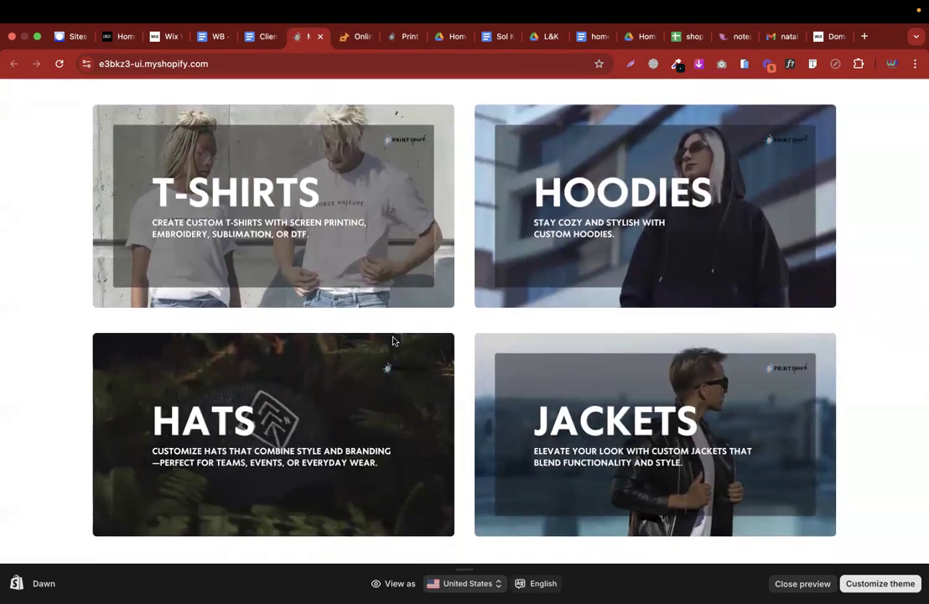
left_click(352, 36)
scroll(373, 300, "up", 20)
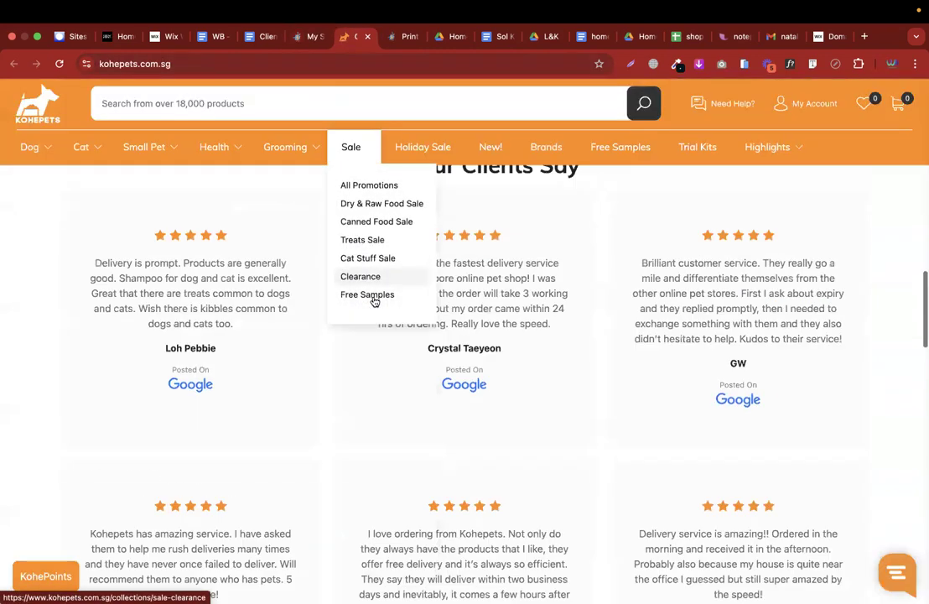
scroll(184, 429, "down", 4)
scroll(385, 245, "down", 2)
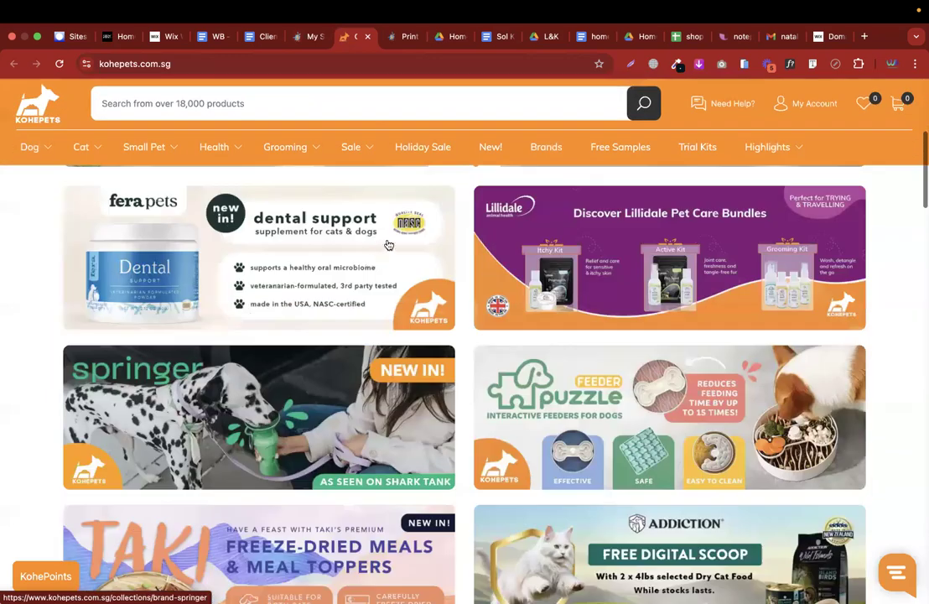
scroll(571, 427, "down", 3)
scroll(571, 427, "up", 1)
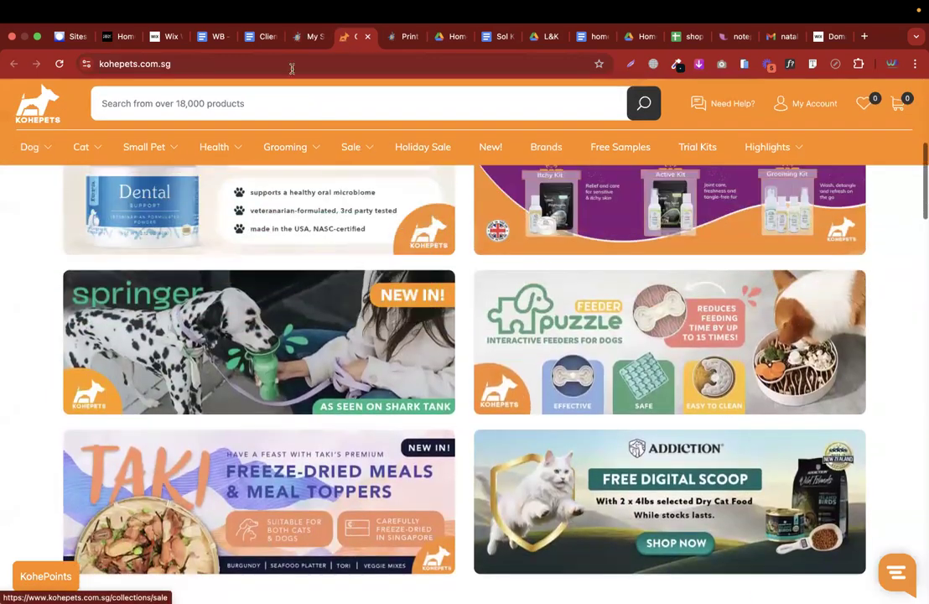
Compare the store's "How we work" section with the icon feature row on kohepets.com.sg
left_click(308, 36)
scroll(319, 267, "up", 2)
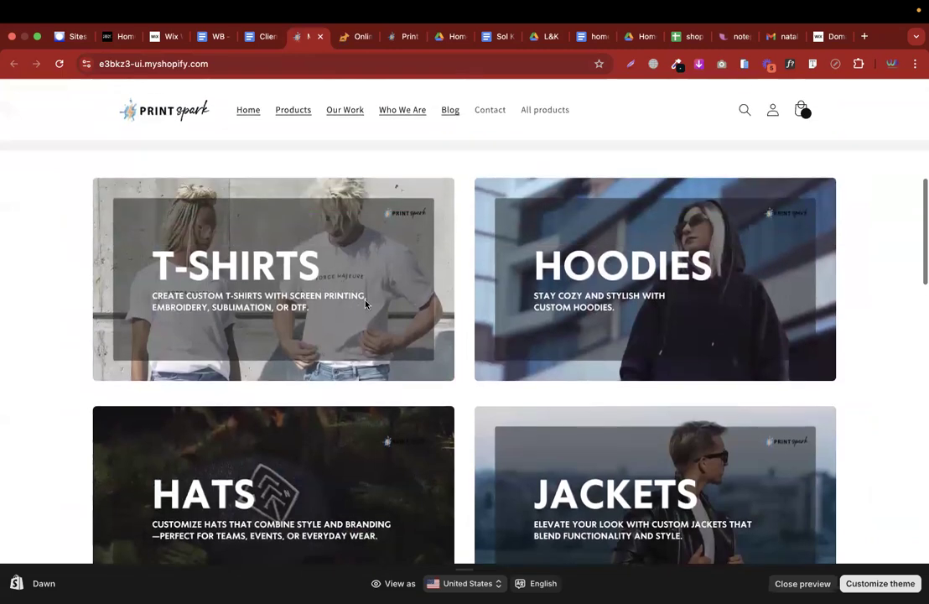
scroll(462, 396, "down", 5)
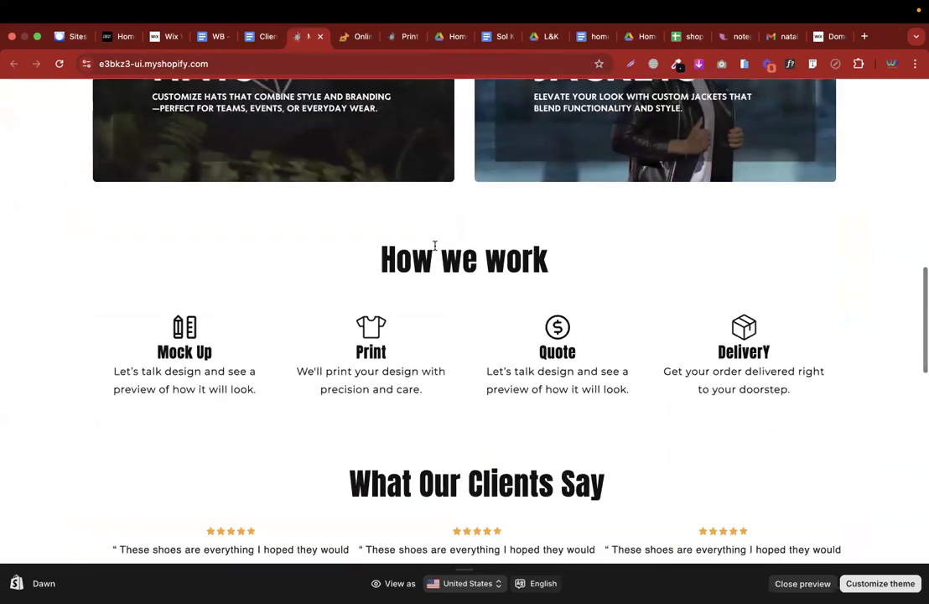
left_click(354, 36)
scroll(385, 314, "down", 2)
scroll(386, 315, "down", 3)
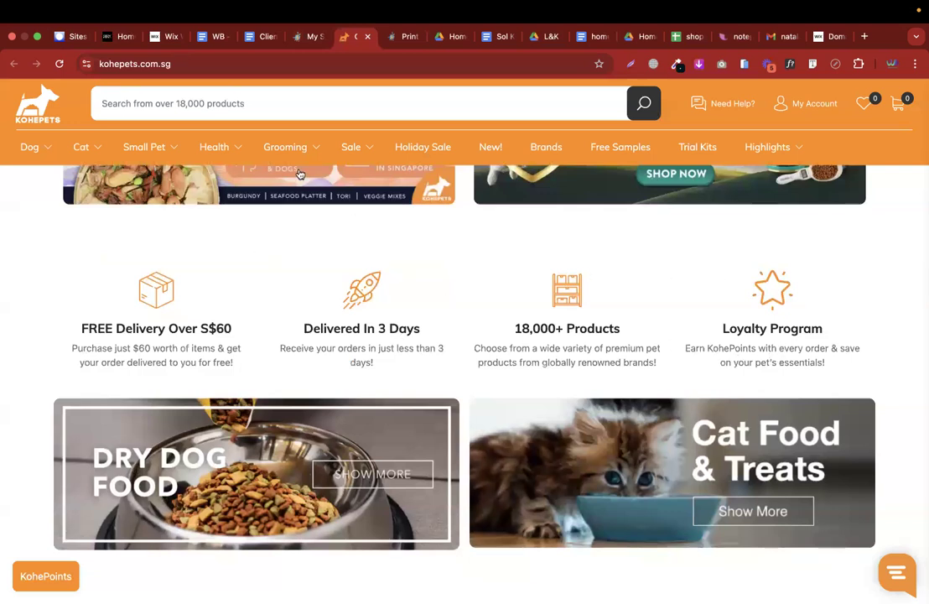
Review the lower sections of the existing printspark.com home page down to its footer
left_click(398, 38)
scroll(375, 474, "down", 10)
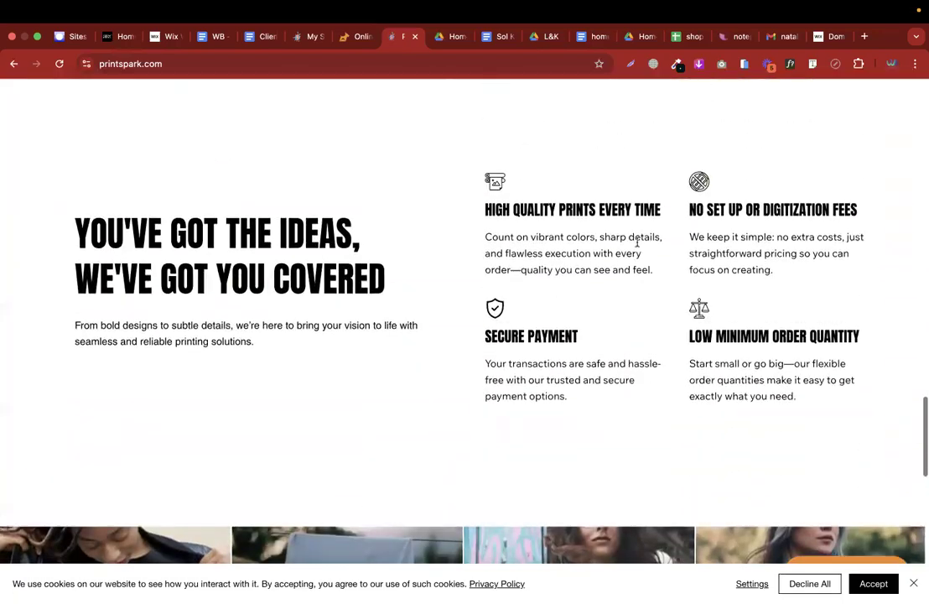
scroll(657, 319, "down", 5)
scroll(657, 320, "down", 6)
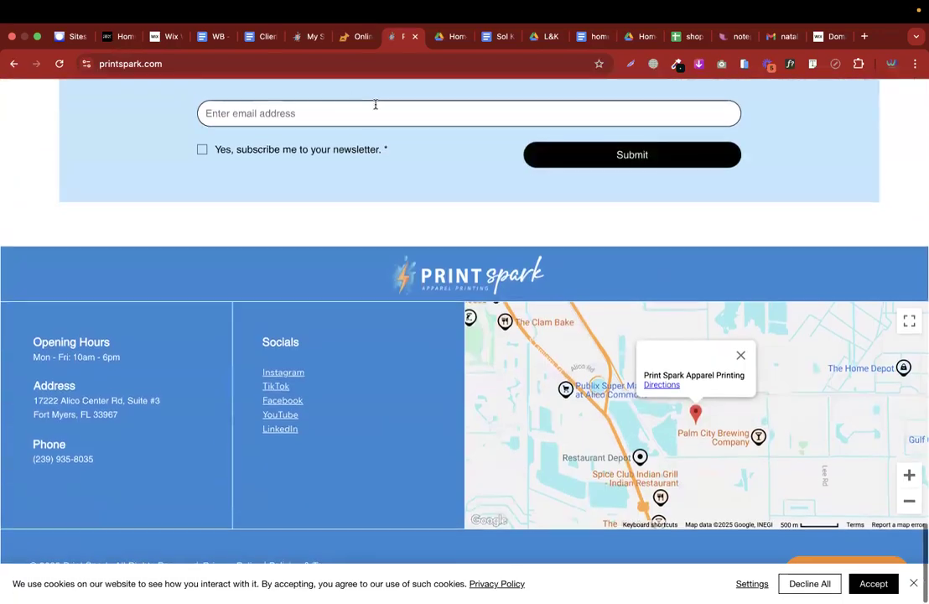
Compare the Shopify store's client reviews and newsletter sign-up with the matching sections on kohepets.com.sg
left_click(307, 36)
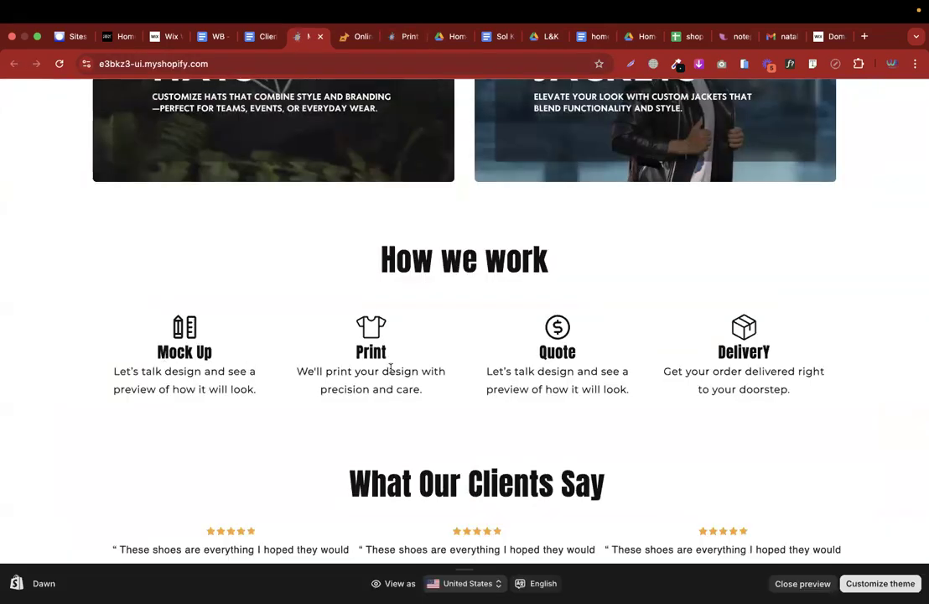
scroll(766, 350, "down", 5)
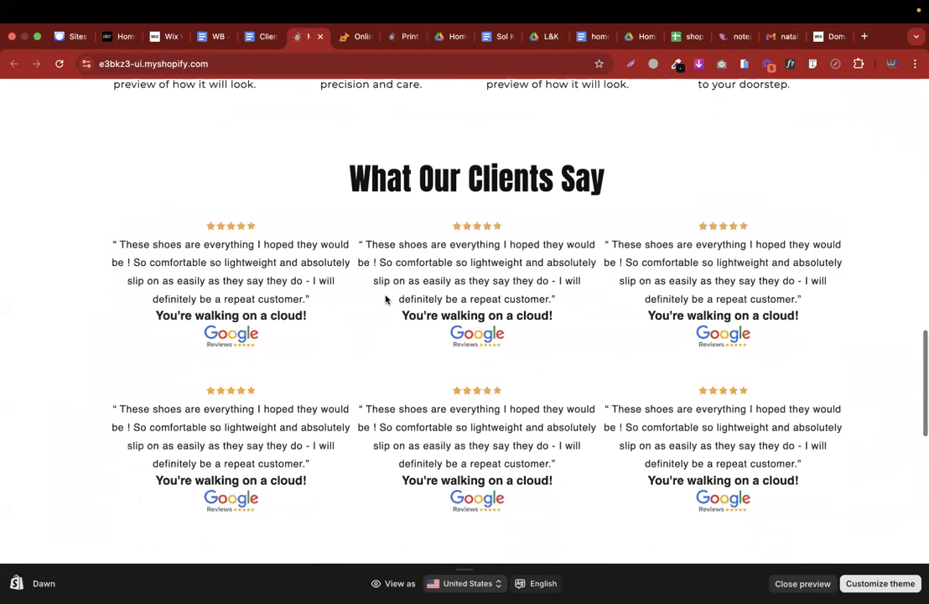
scroll(695, 369, "down", 3)
scroll(670, 352, "down", 3)
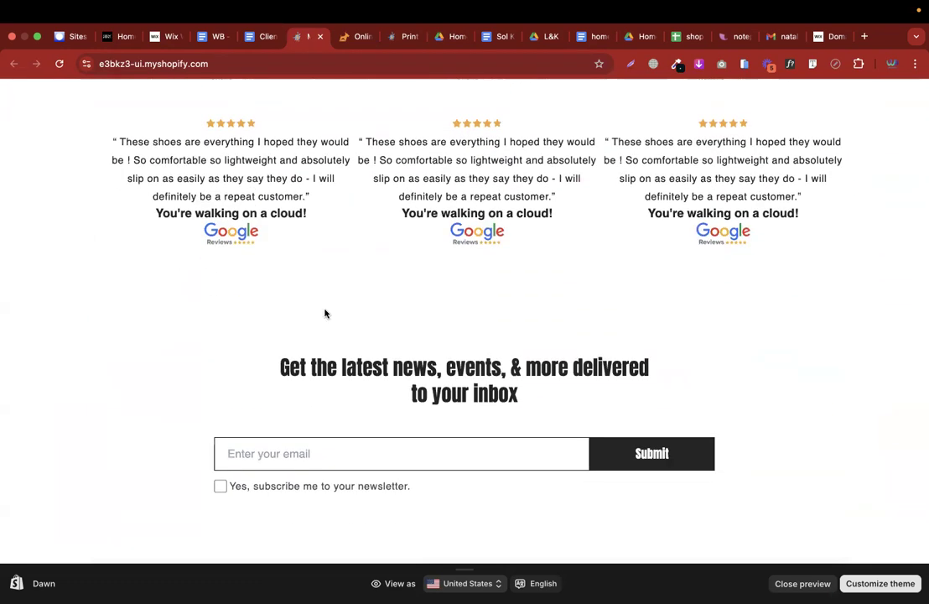
scroll(332, 344, "down", 2)
left_click(346, 38)
scroll(348, 386, "down", 5)
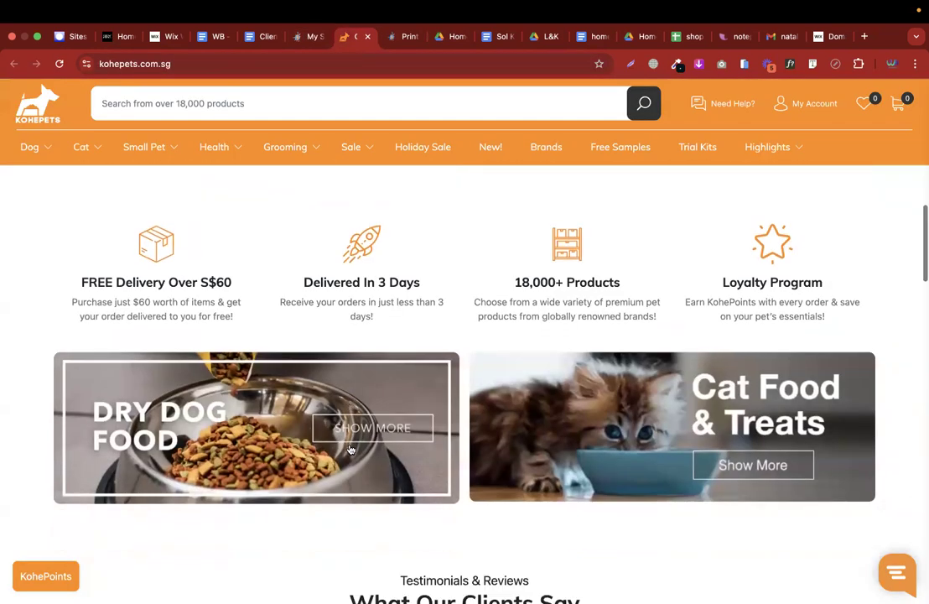
scroll(351, 447, "down", 4)
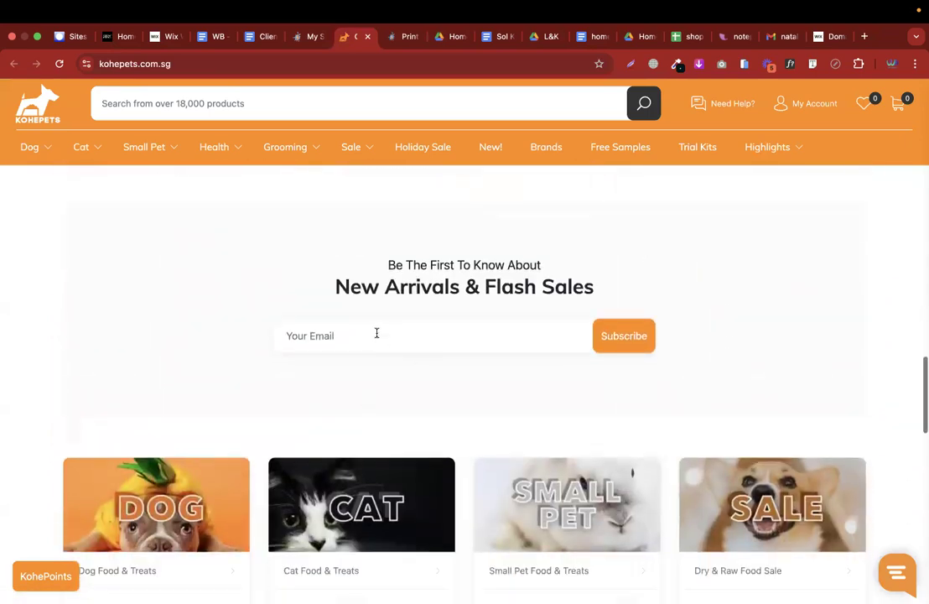
Compare the store's Custom Apparel, DTF Transfers and Sublimation Transfer cards with the category cards on kohepets.com.sg
left_click(303, 37)
scroll(280, 332, "down", 5)
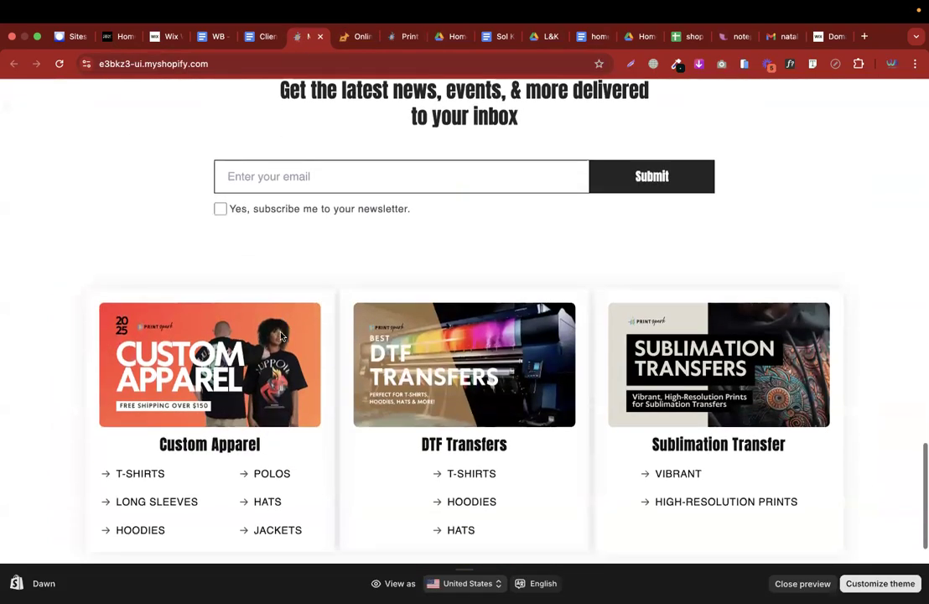
left_click(346, 37)
scroll(299, 502, "down", 3)
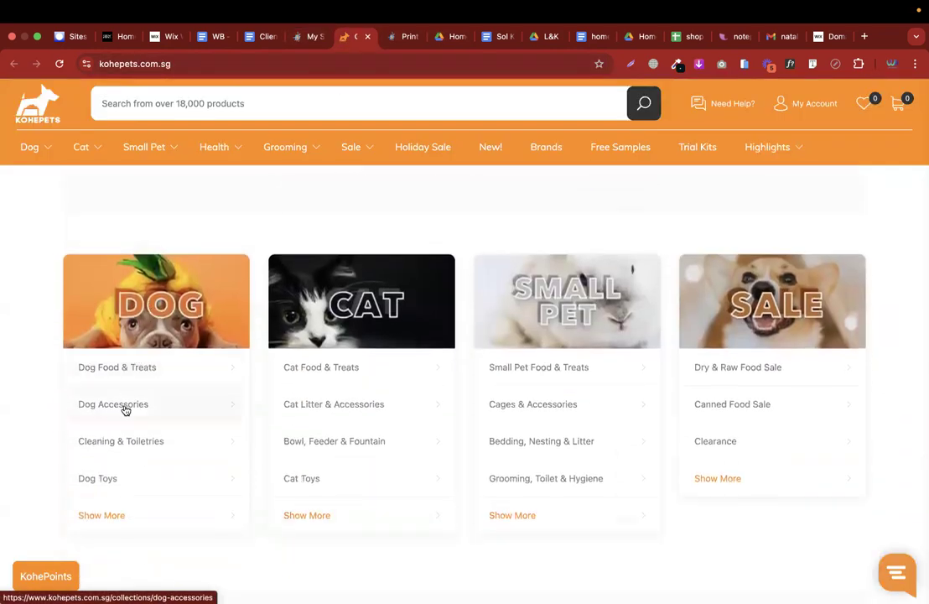
left_click(308, 37)
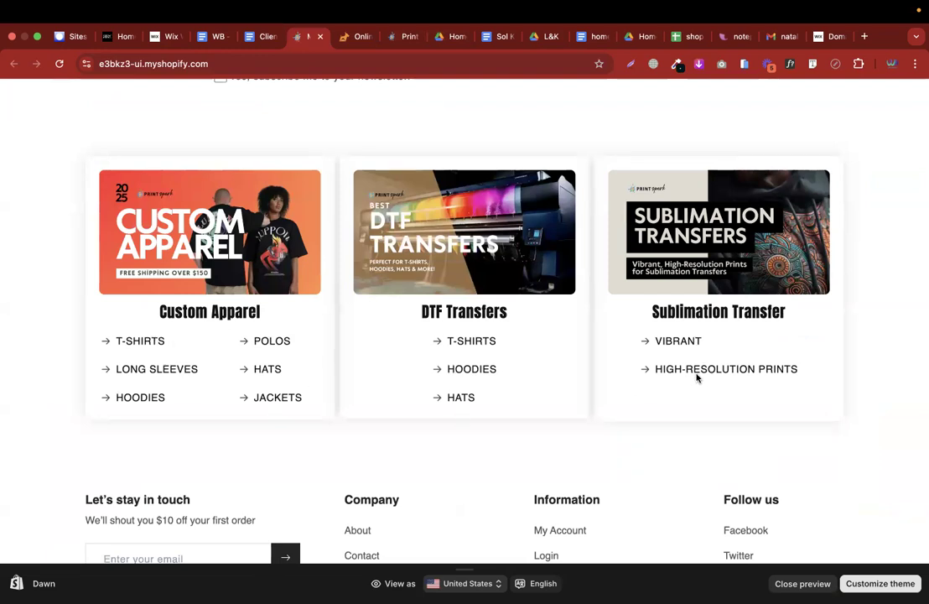
Review the site links, category notes and product customization requirements in the client's Shopify development document
left_click(249, 36)
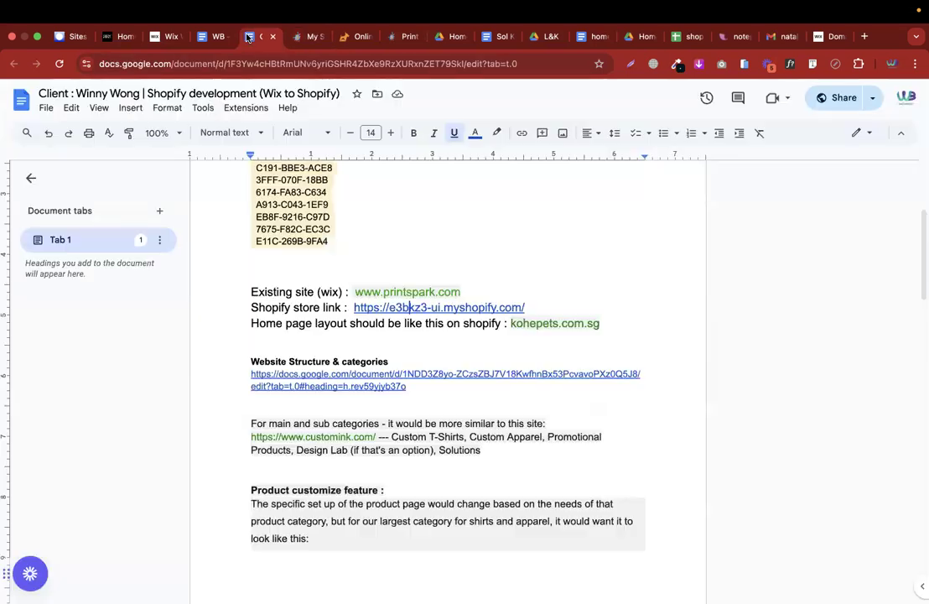
scroll(380, 373, "up", 5)
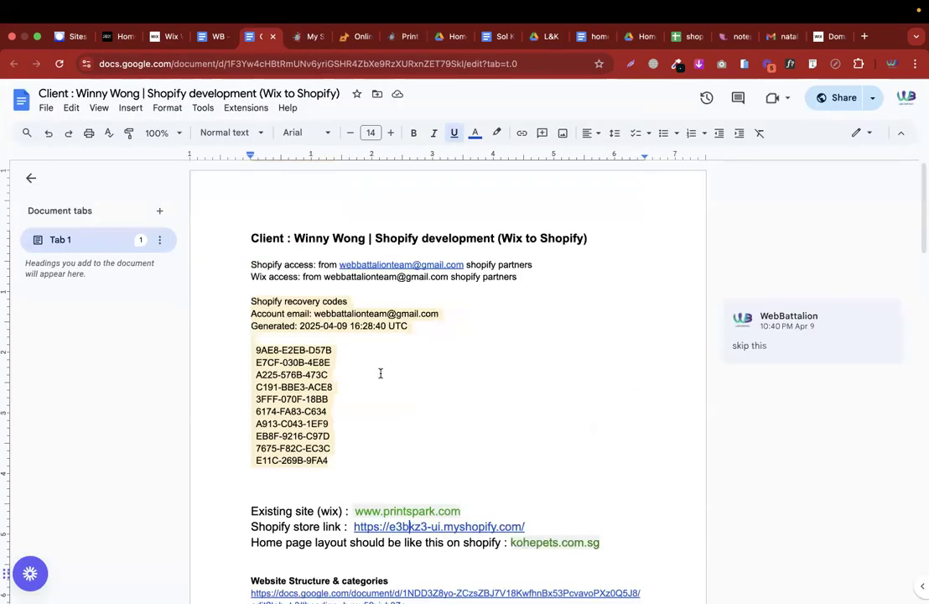
scroll(342, 405, "down", 3)
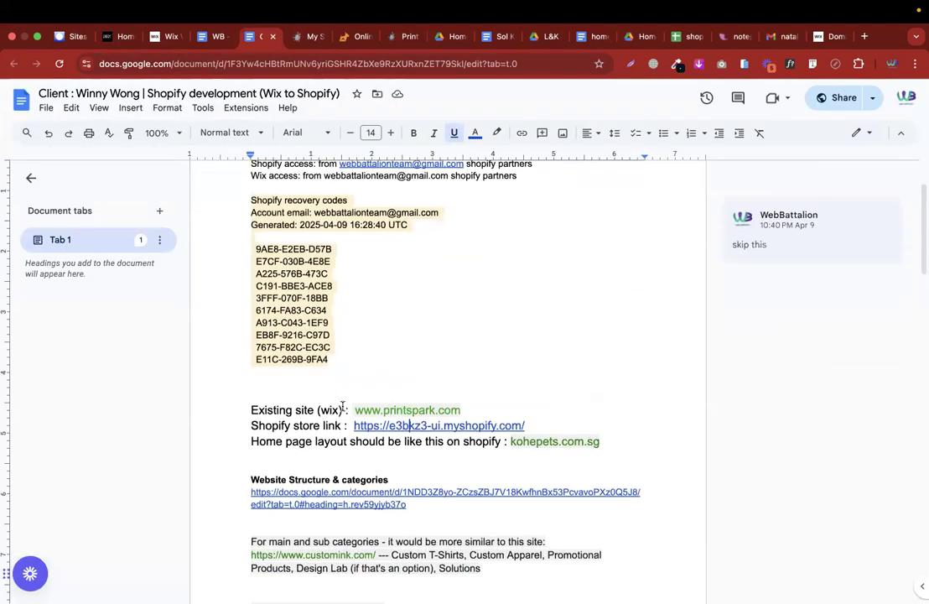
scroll(342, 406, "down", 2)
scroll(342, 406, "down", 2)
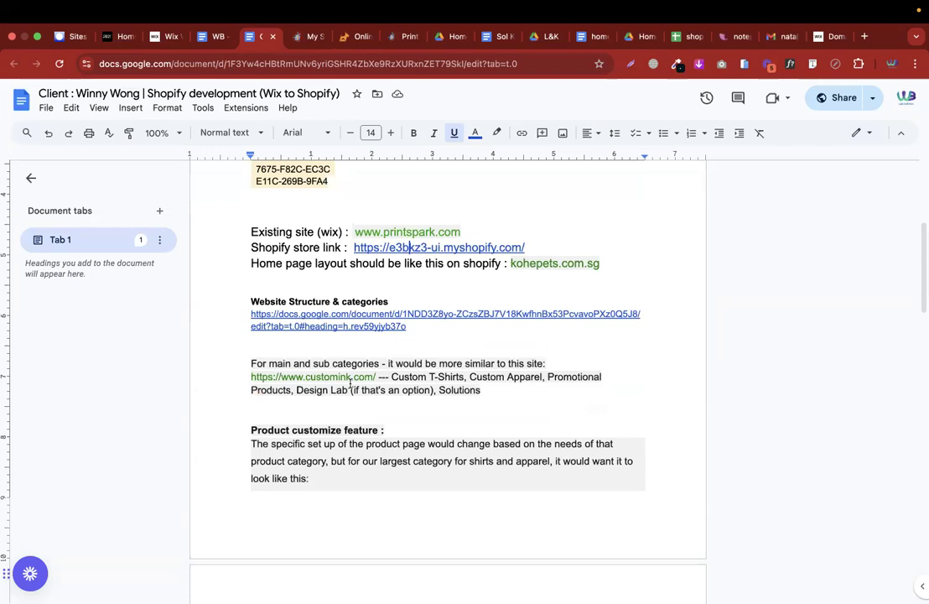
scroll(350, 383, "up", 5)
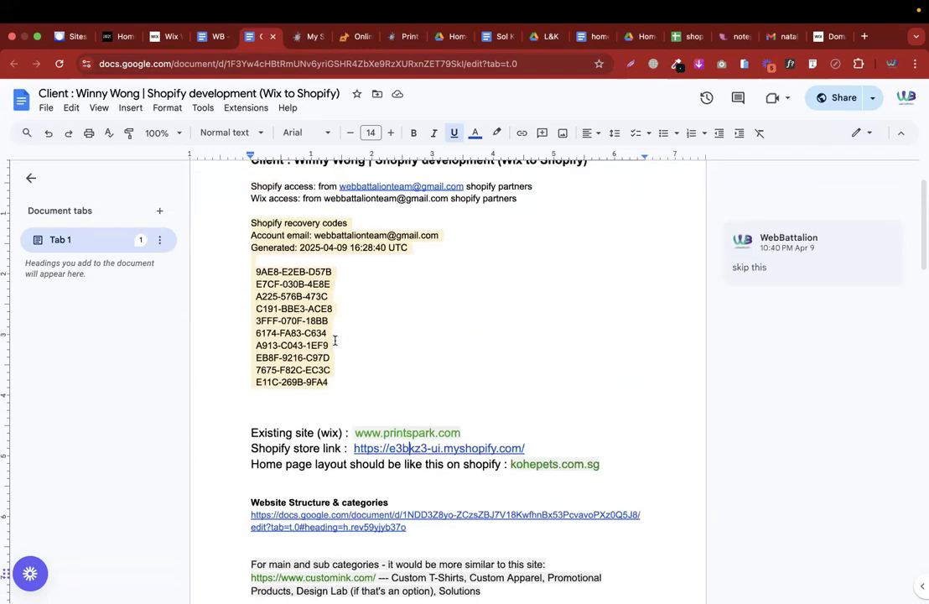
Open the linked Website Structure & categories document and review its Shop by Product category list
scroll(334, 340, "down", 6)
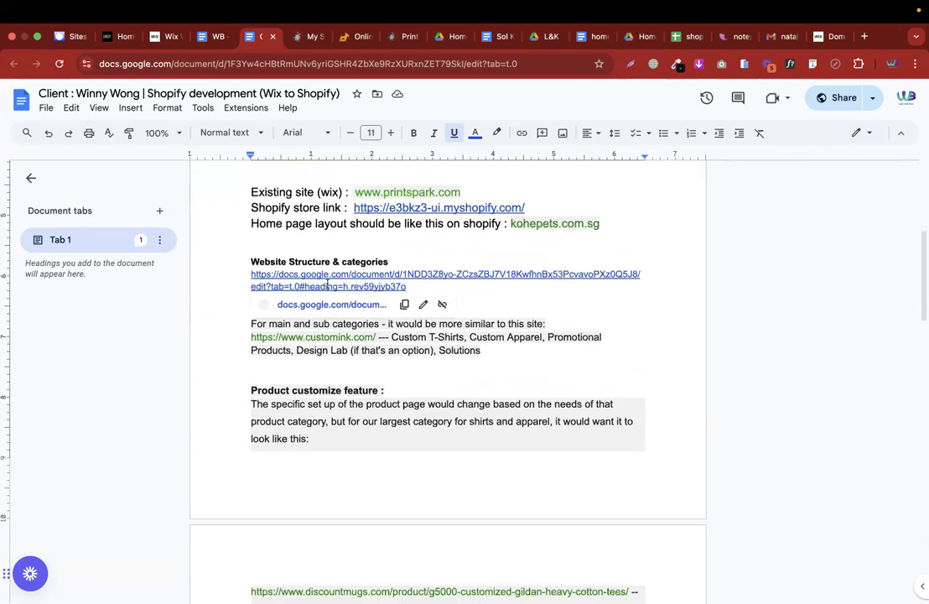
left_click(315, 306)
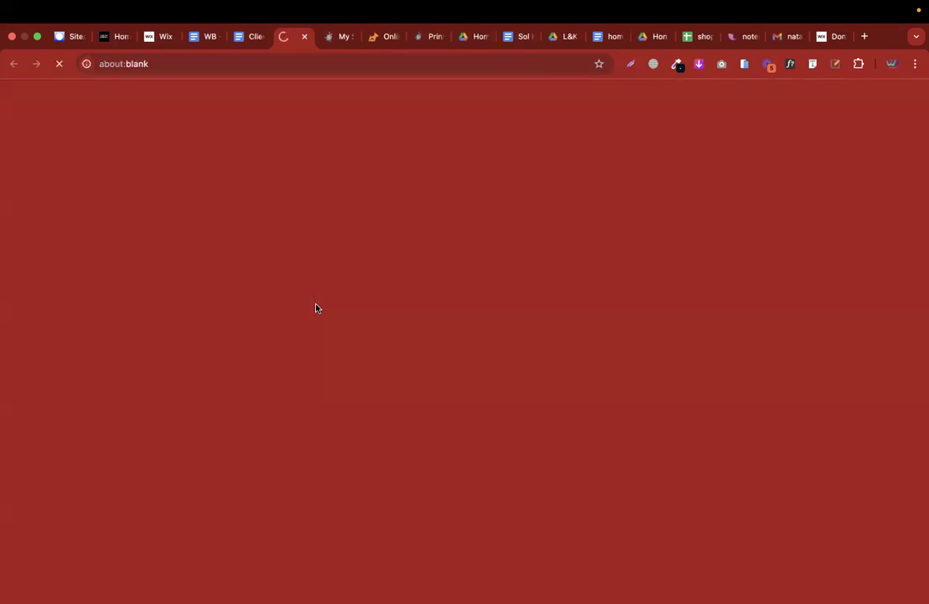
scroll(433, 264, "up", 5)
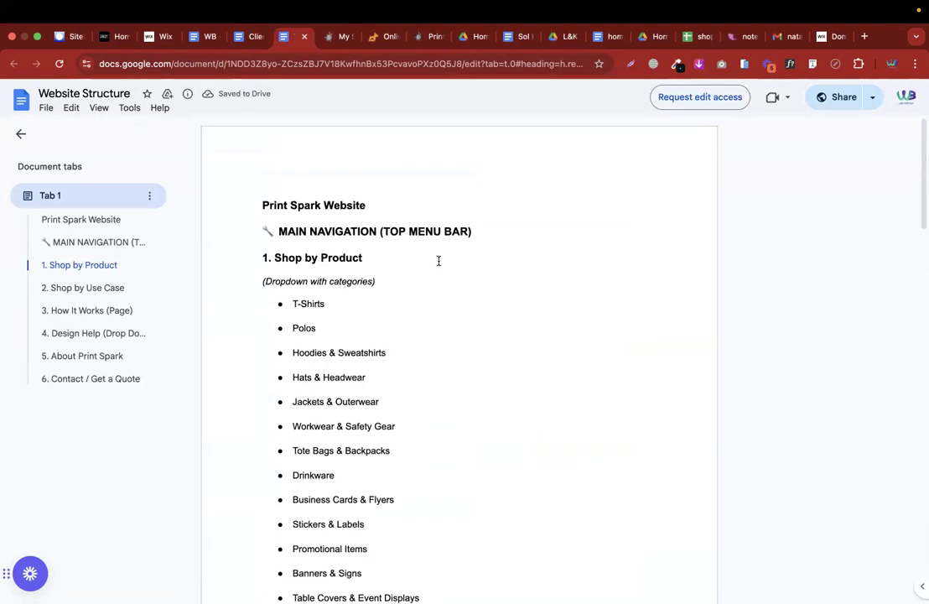
scroll(431, 323, "down", 2)
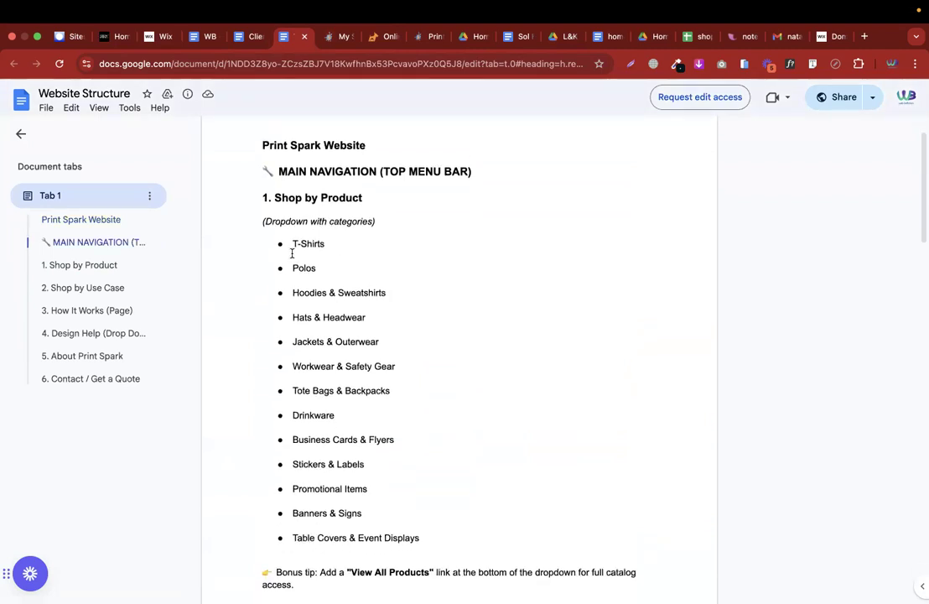
Review the remaining Website Structure sections, from Shop by Use Case through How It Works, Design Help and About Print Spark to Contact / Get a Quote
scroll(309, 327, "down", 9)
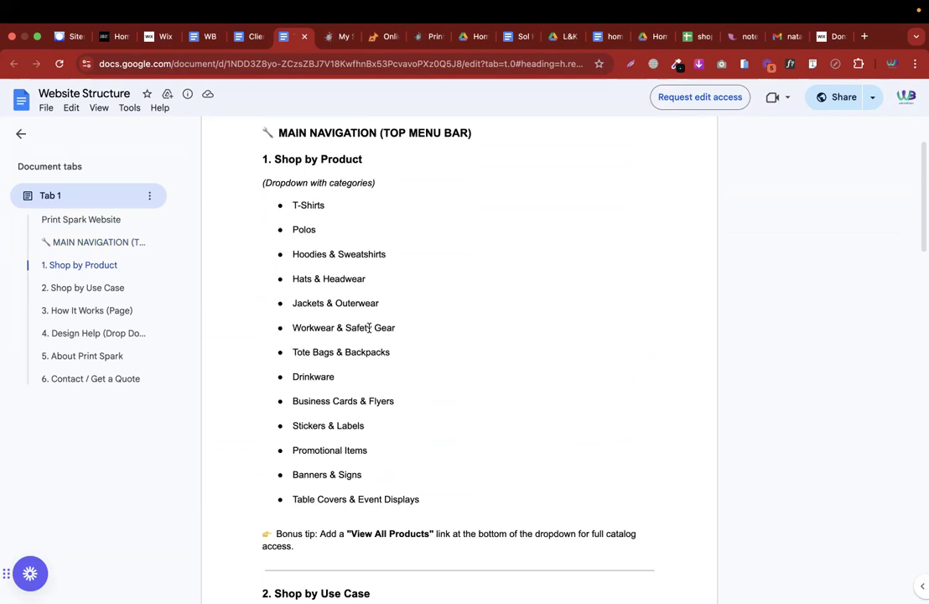
scroll(369, 327, "down", 6)
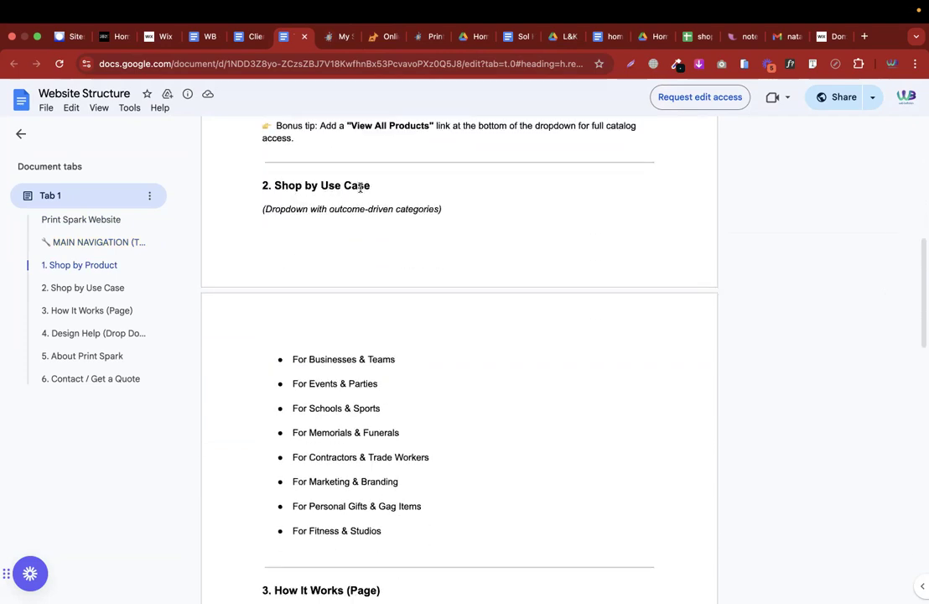
scroll(399, 322, "down", 4)
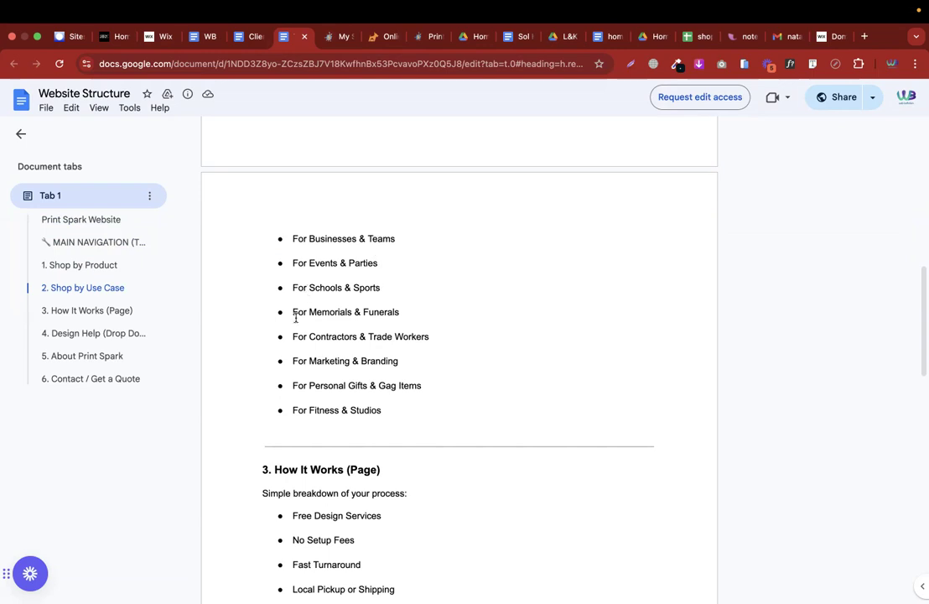
scroll(310, 337, "down", 6)
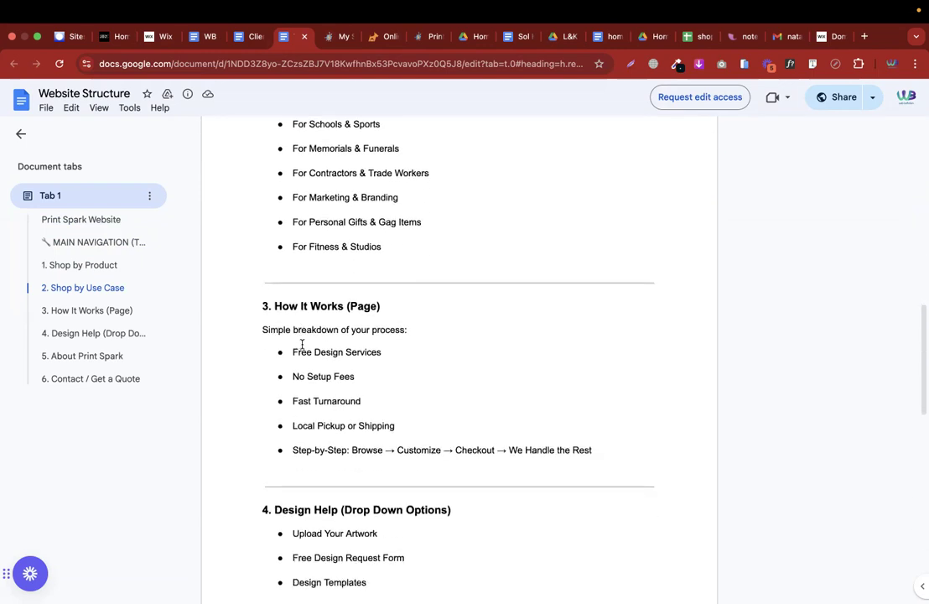
scroll(335, 352, "down", 3)
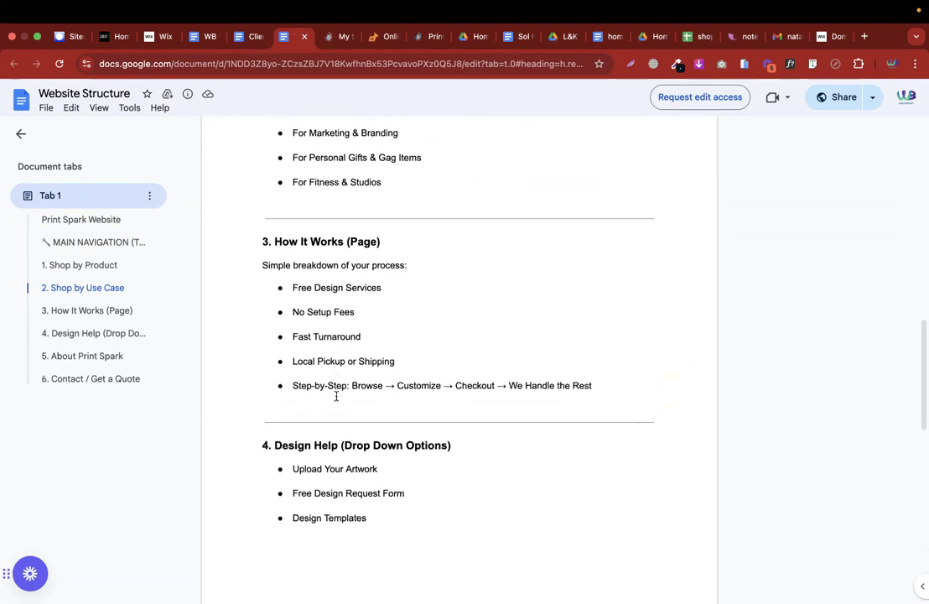
scroll(341, 432, "down", 2)
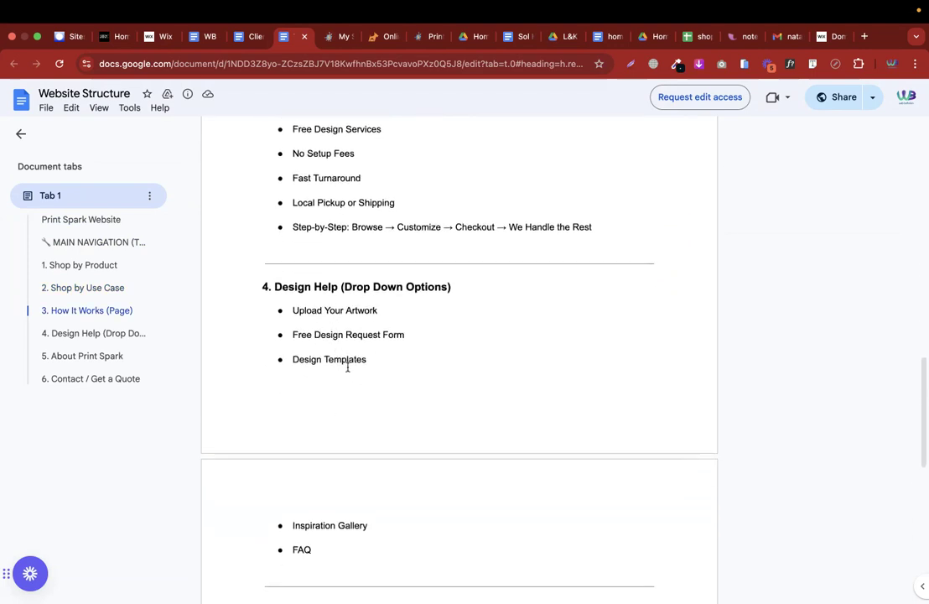
scroll(411, 336, "down", 10)
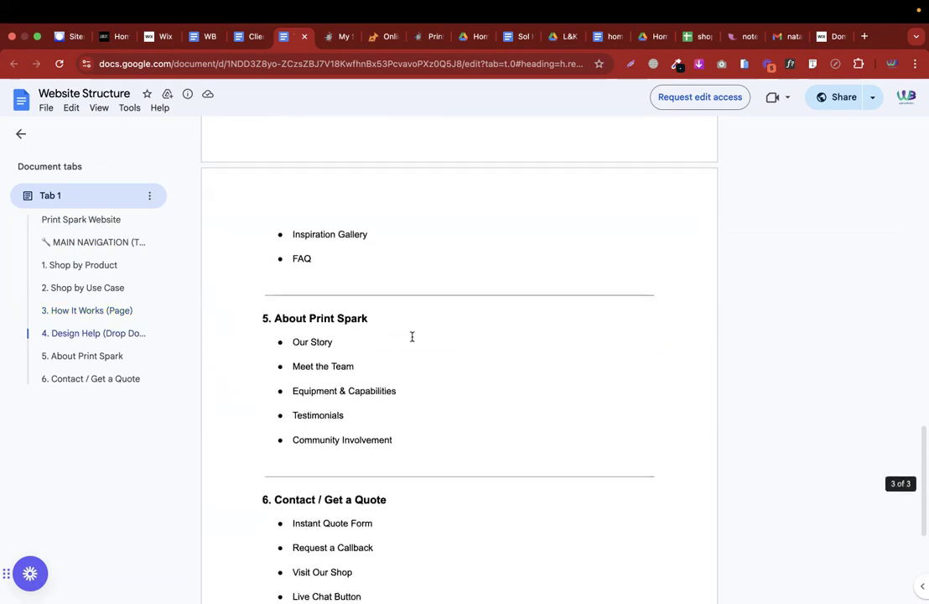
scroll(412, 336, "down", 1)
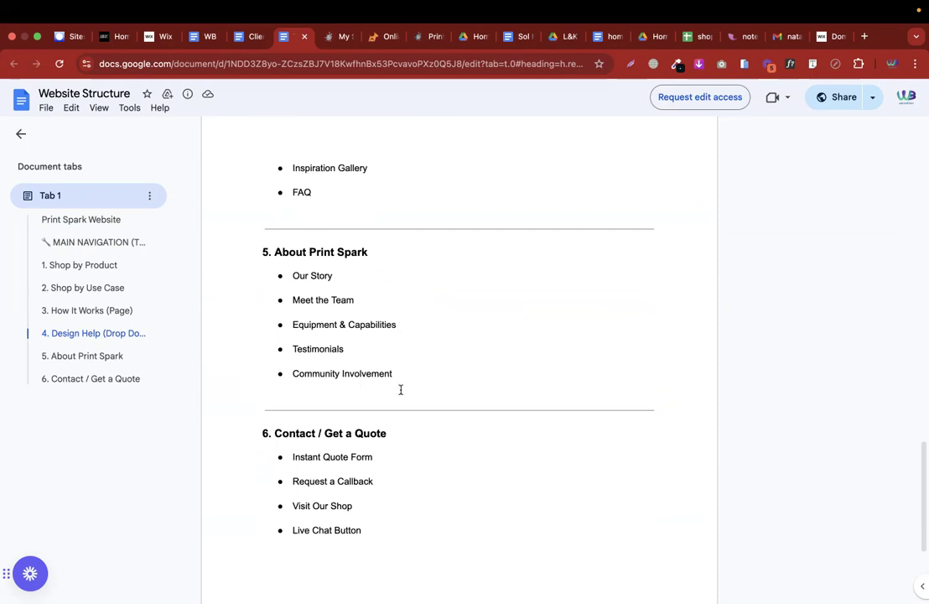
Copy the About Print Spark heading and its five list items from the document, and open grok.com in a new browser tab
left_click_drag(402, 380, 277, 251)
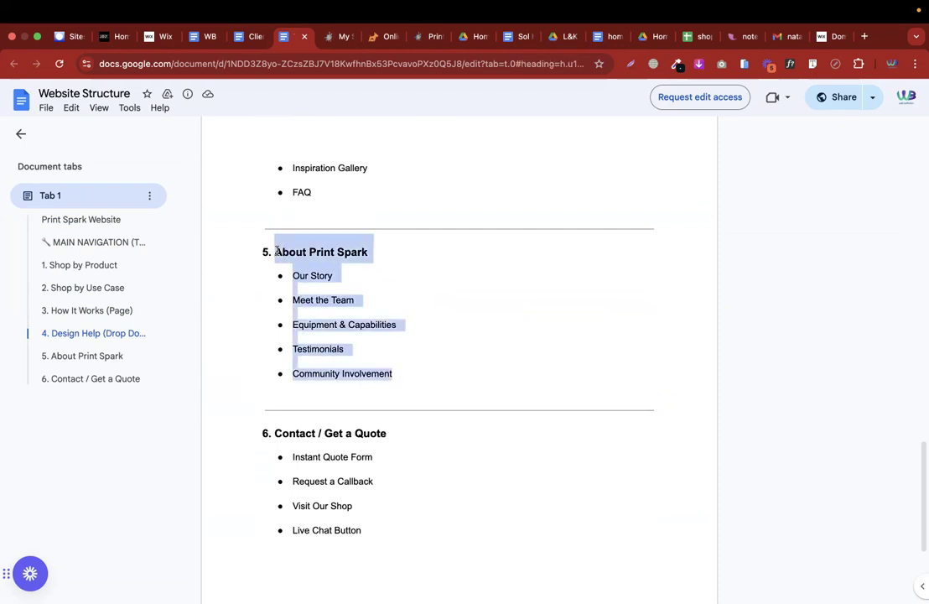
key("ctrl+Left")
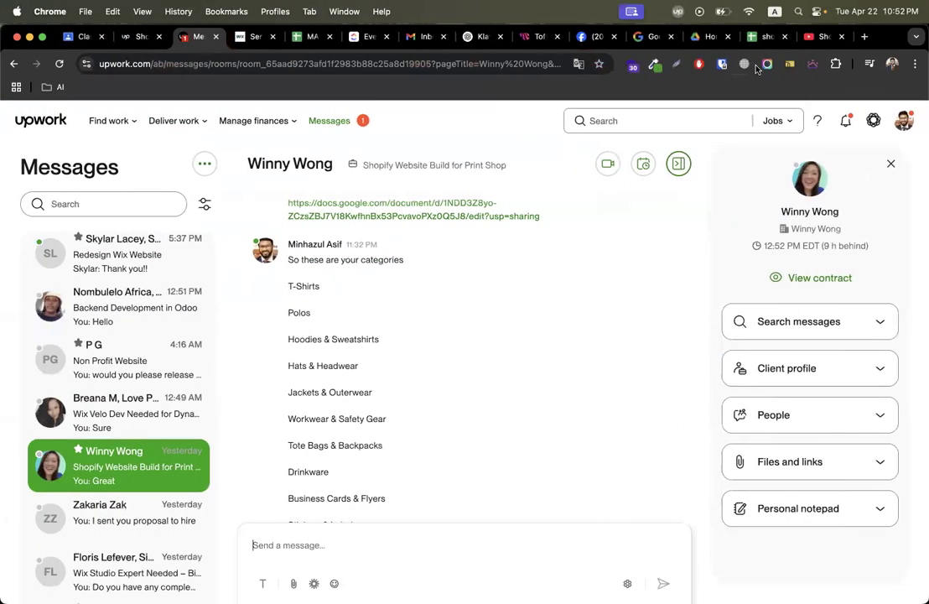
left_click(865, 36)
type("grok.com")
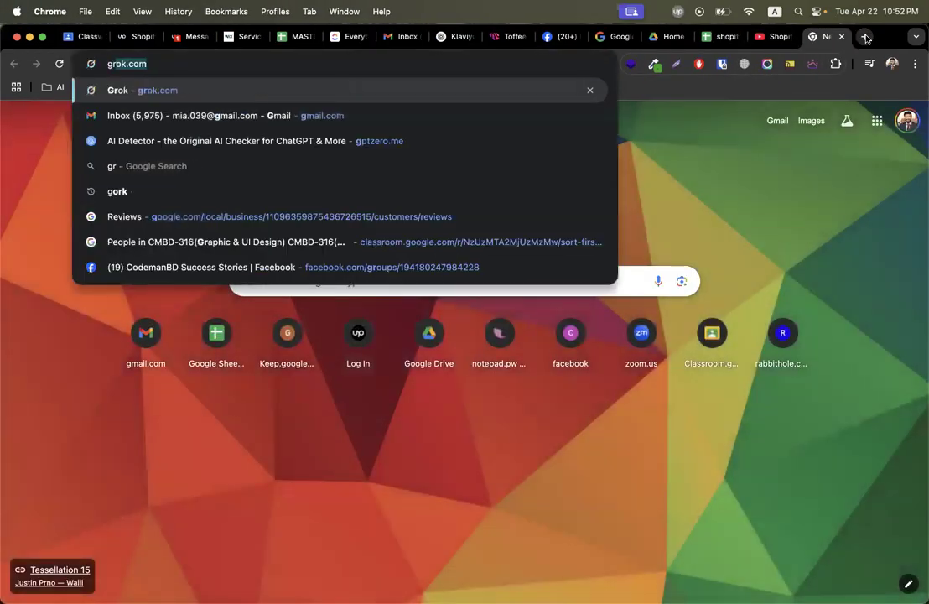
key("Return")
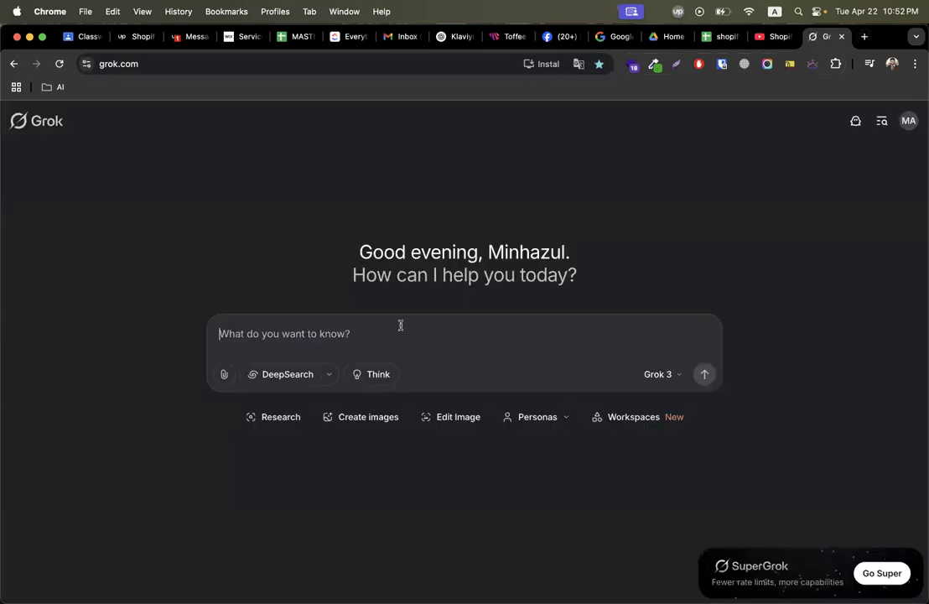
Draft a Grok prompt reading "my website link is :" and "i want a page called about where the section will be", followed by the copied section list
type("my website link i")
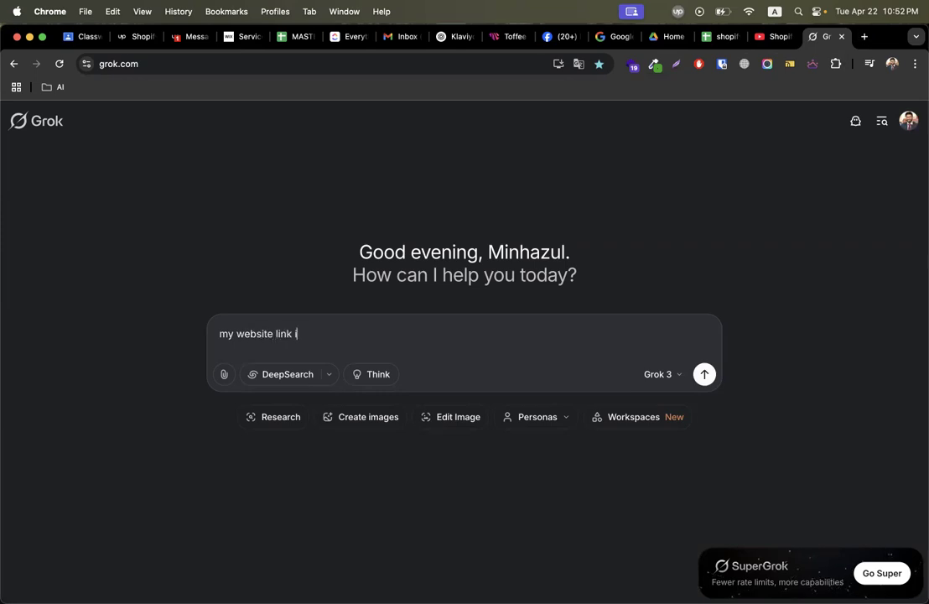
type("s :")
key("shift+Return")
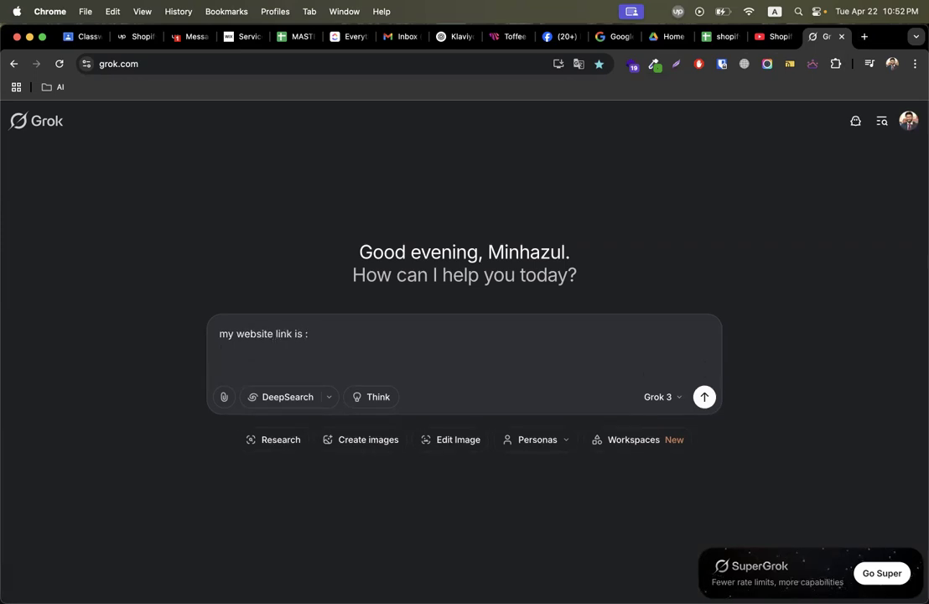
type("i want a page")
key("ctrl+Right")
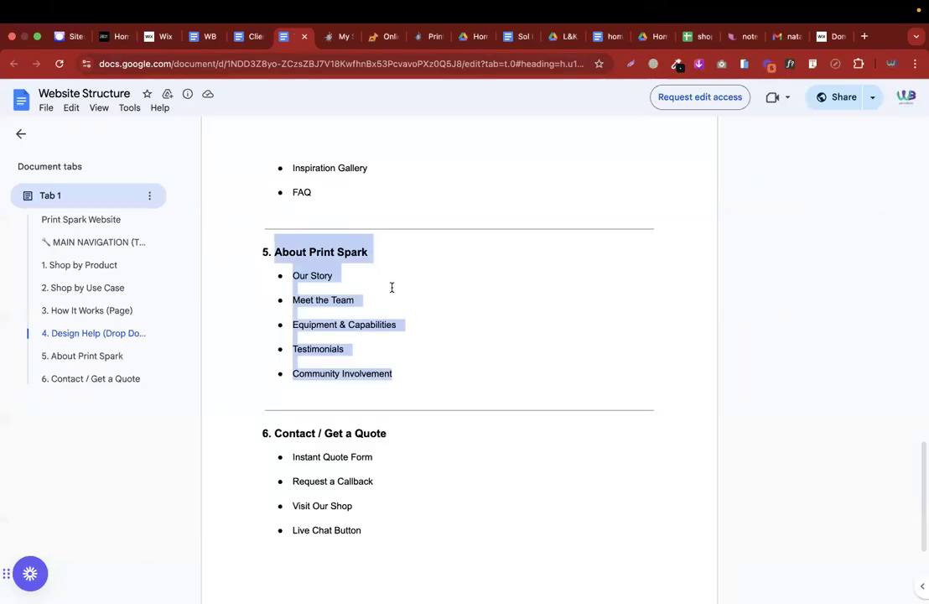
key("ctrl+Left")
type("called ab")
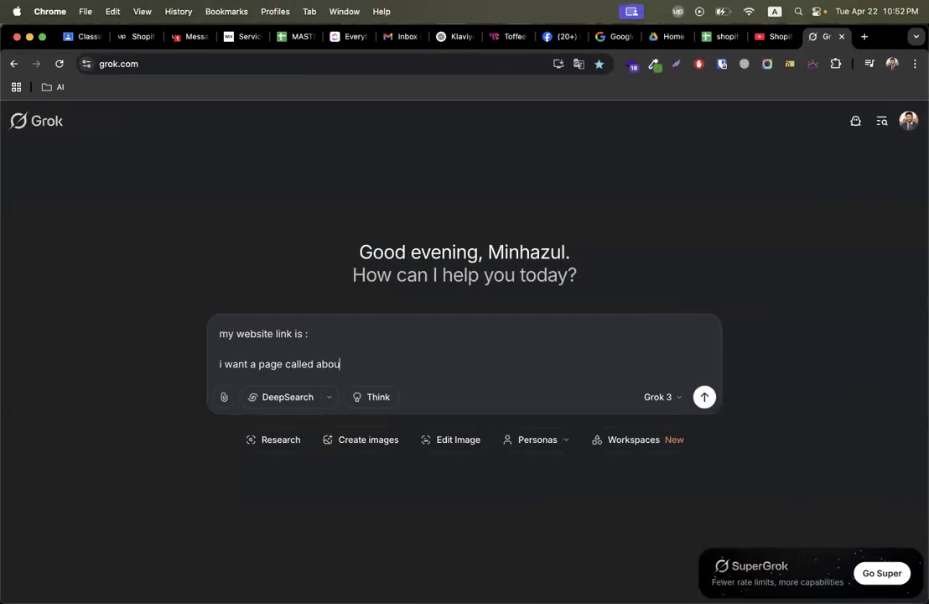
type("out where the section will be")
key("shift+Return")
key("super+v")
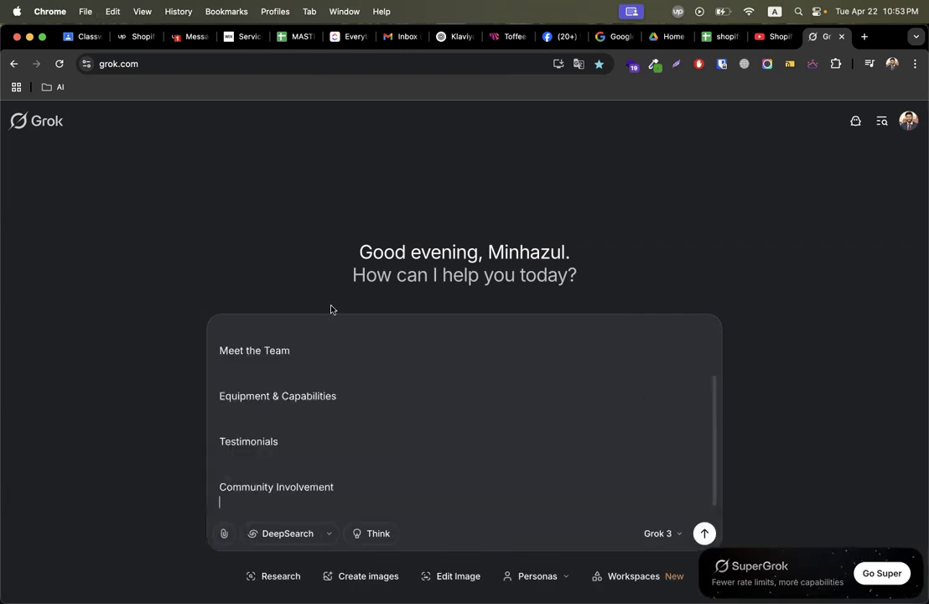
Copy the address of the existing printspark.com site and add it after "my website link is :" in the Grok prompt
key("super+Tab")
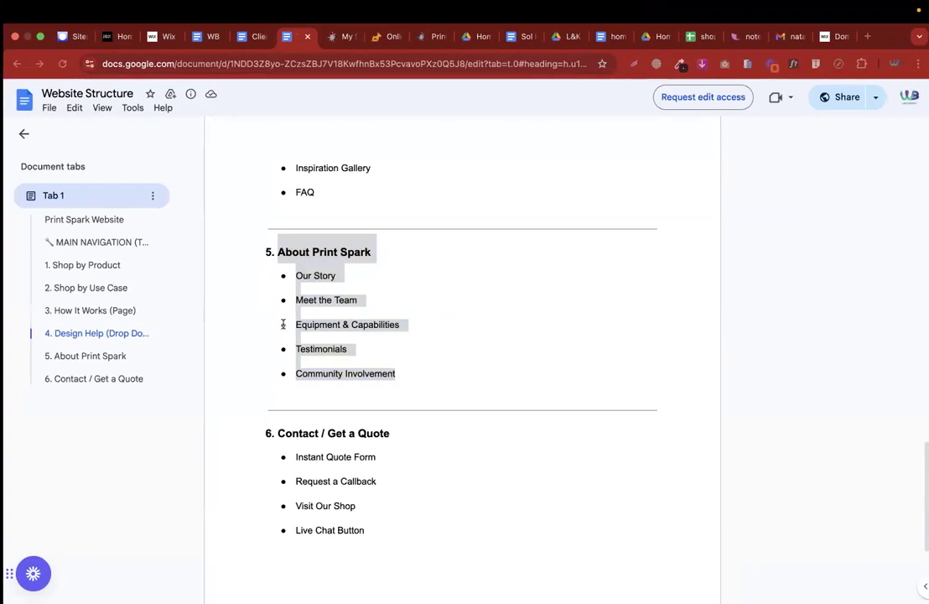
scroll(298, 307, "up", 5)
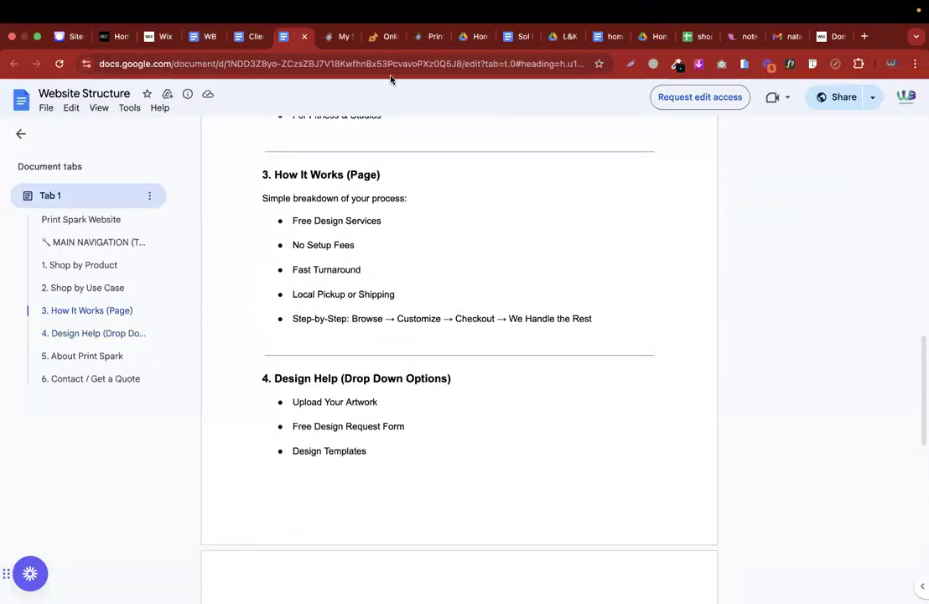
left_click(384, 37)
left_click(423, 36)
left_click(295, 65)
key("super+c")
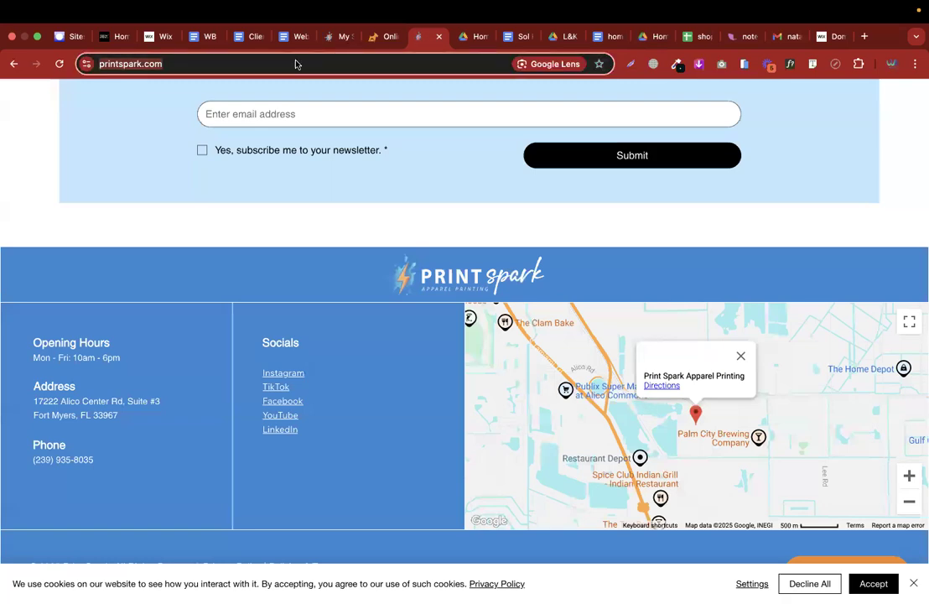
key("ctrl+Left")
scroll(315, 328, "up", 3)
left_click(386, 330)
key("super+v")
Copy the hero text on the printspark.com home page, from "Picture It" through the "Wear Your Vision" paragraph
key("ctrl+Right")
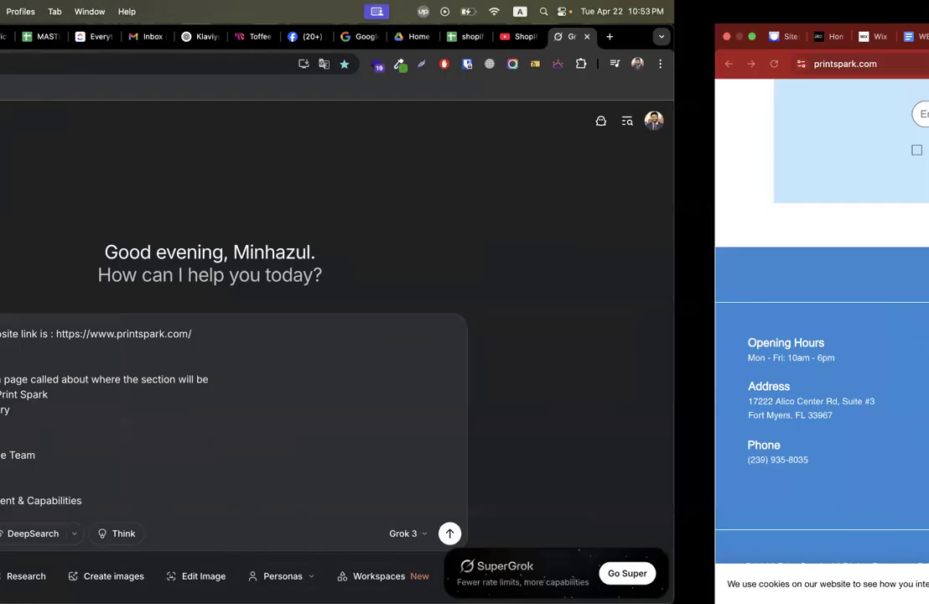
scroll(351, 235, "up", 20)
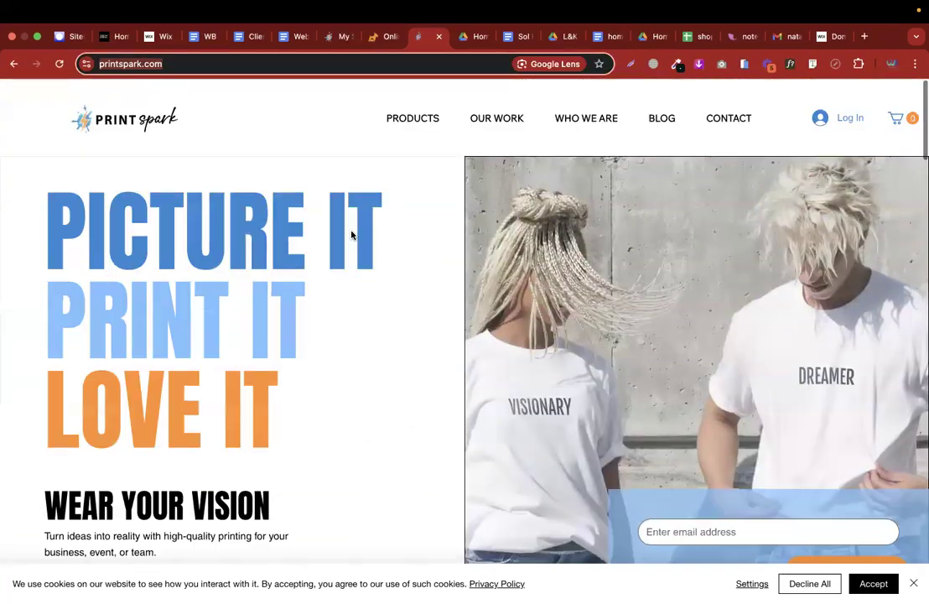
scroll(352, 232, "down", 2)
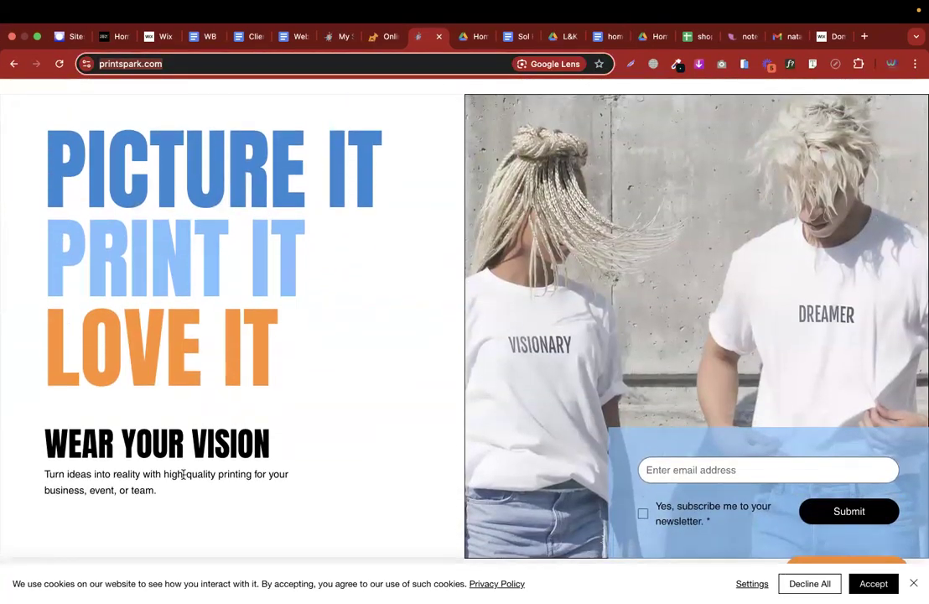
left_click_drag(47, 109, 201, 489)
key("ctrl+Left")
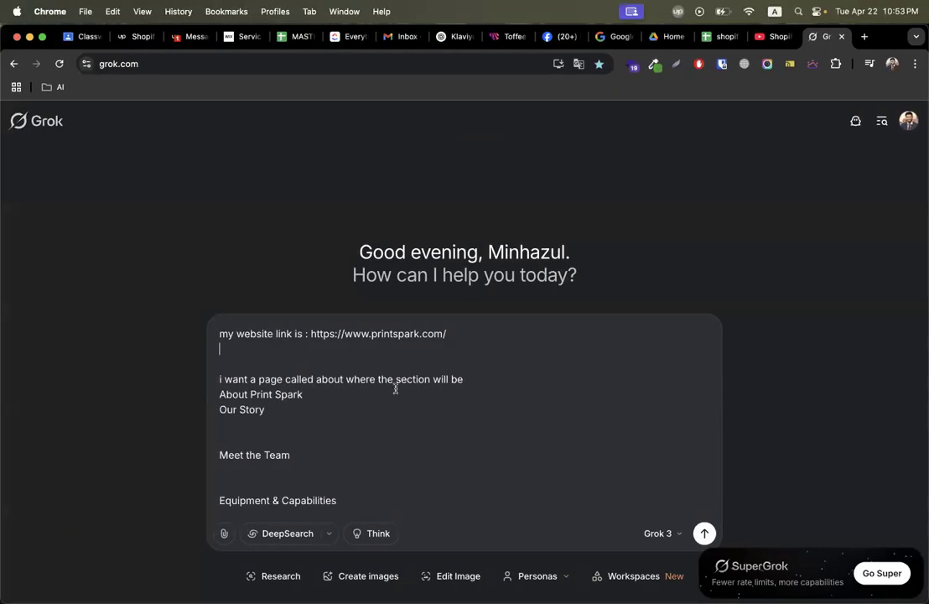
Add "we sell custom designed products" and the copied hero text below the website link in the Grok prompt
left_click(456, 353)
type("we sell custom designed products")
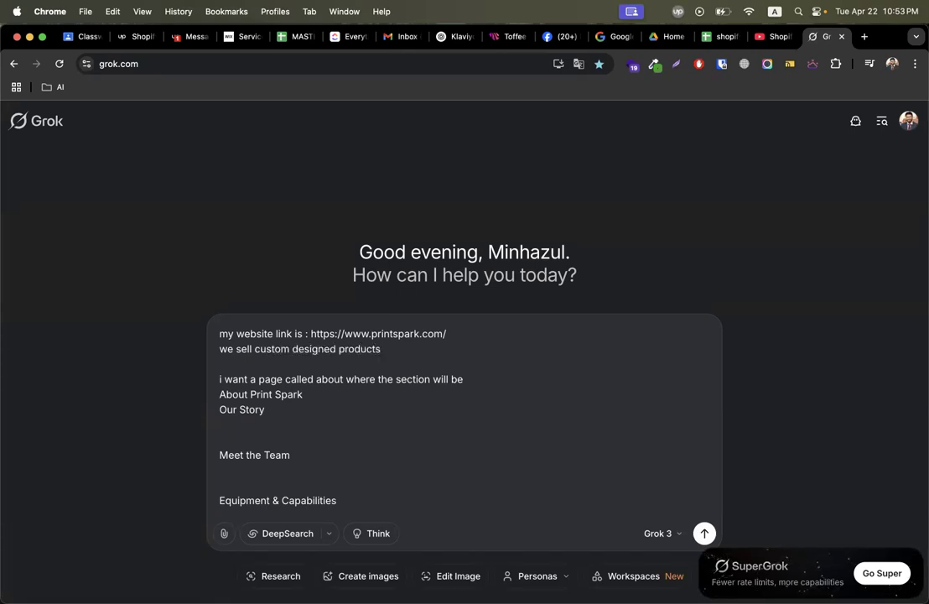
key("Return")
type("Picture IT PRINT IT LOVE IT Wear your vision Turn ideas into reality with high-quality printing for your business, event, or team.")
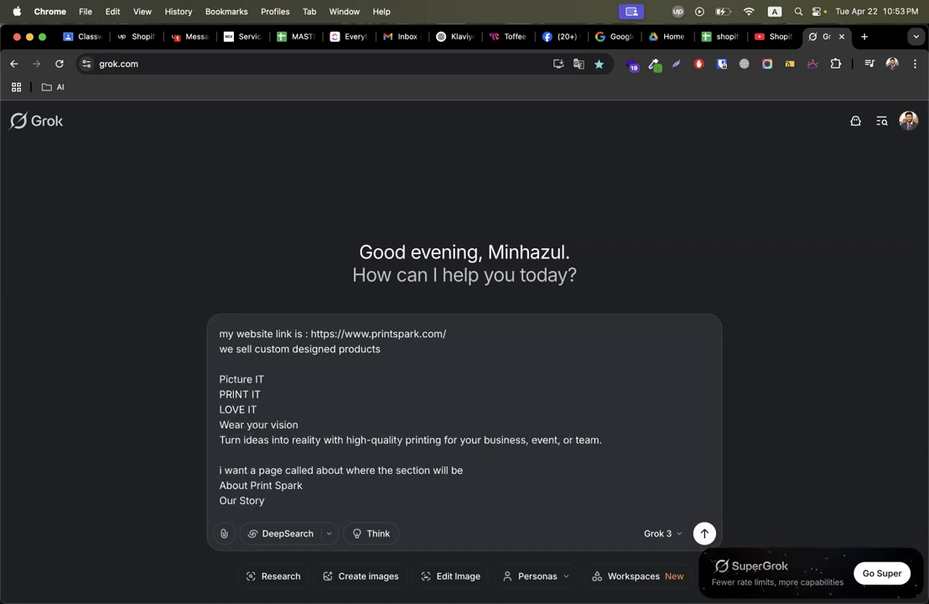
key("Return")
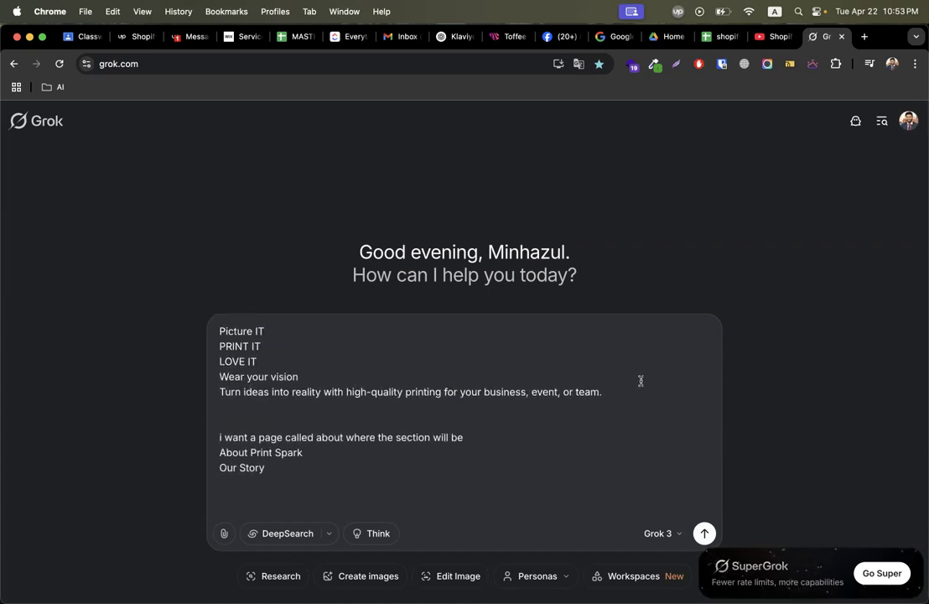
Tidy the prompt's section list by leaving a blank line before About Print Spark and removing the empty lines between the section names
scroll(301, 426, "down", 2)
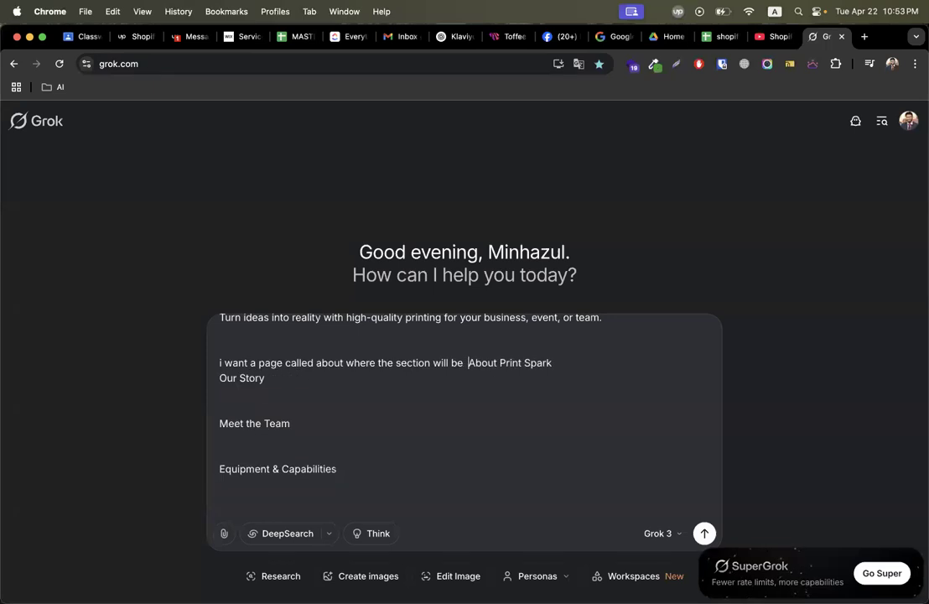
left_click(305, 377)
left_click(219, 378)
left_click(469, 362)
key("shift+Return")
key("shift+Return")
key("Down")
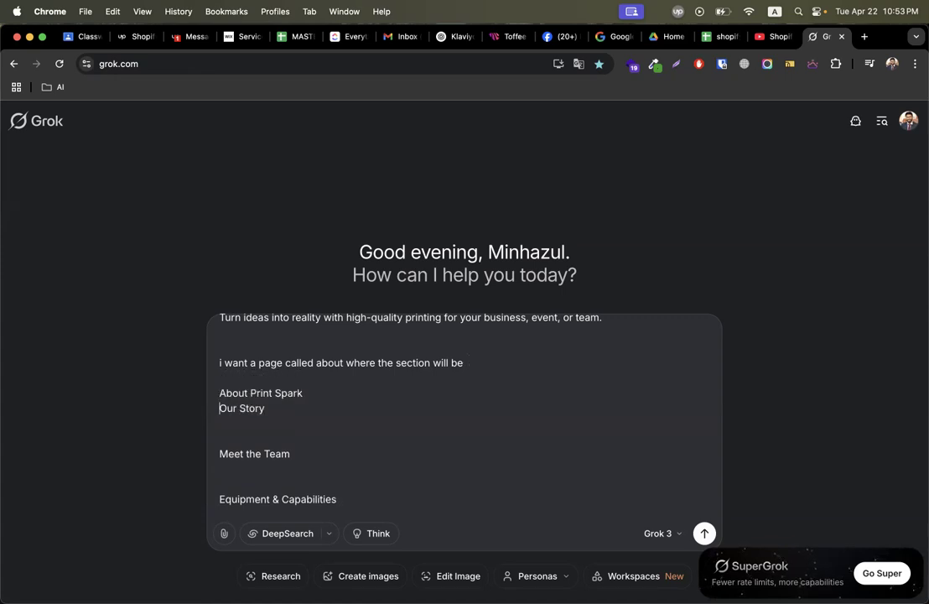
key("BackSpace")
key("BackSpace")
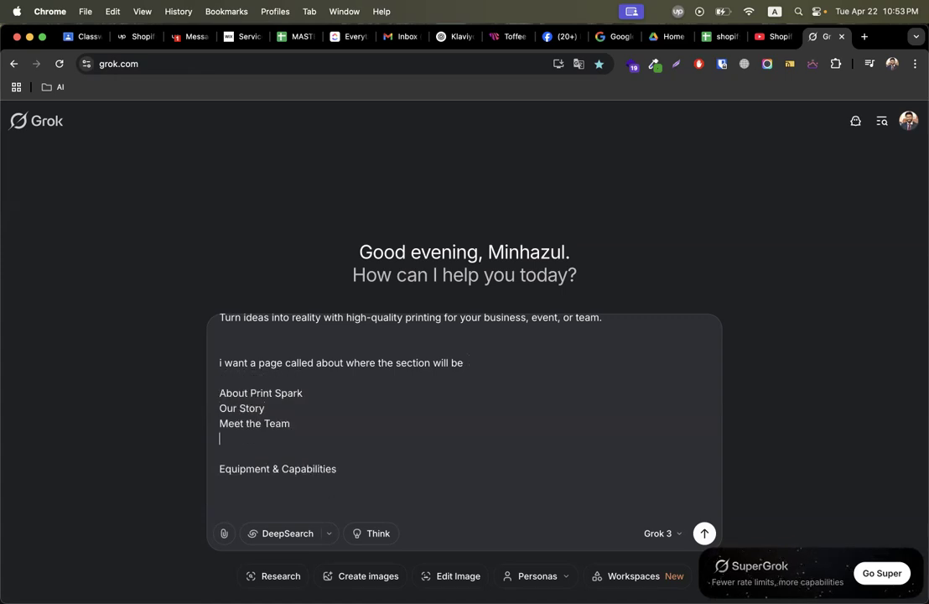
key("BackSpace")
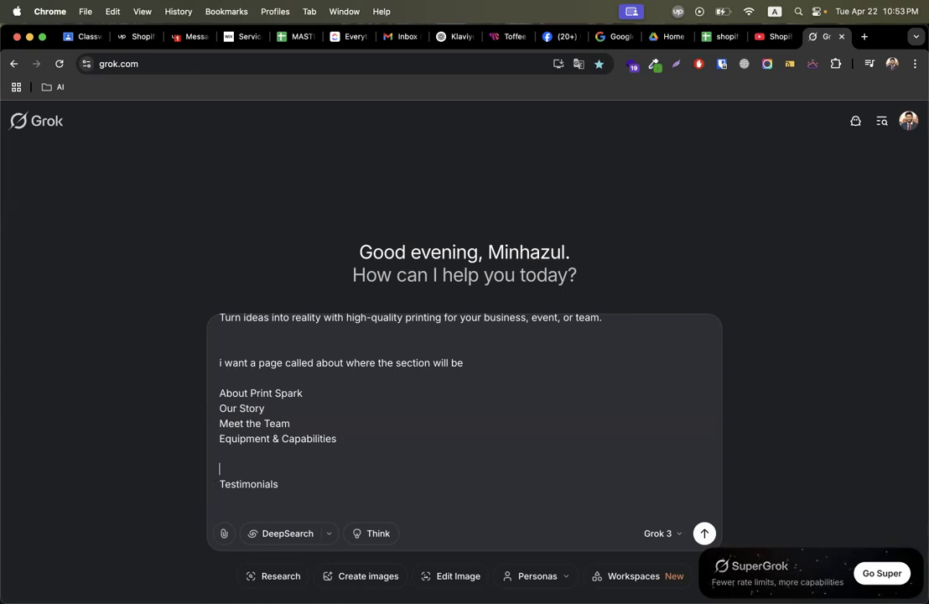
key("BackSpace")
key("BackSpace")
key("BackSpace")
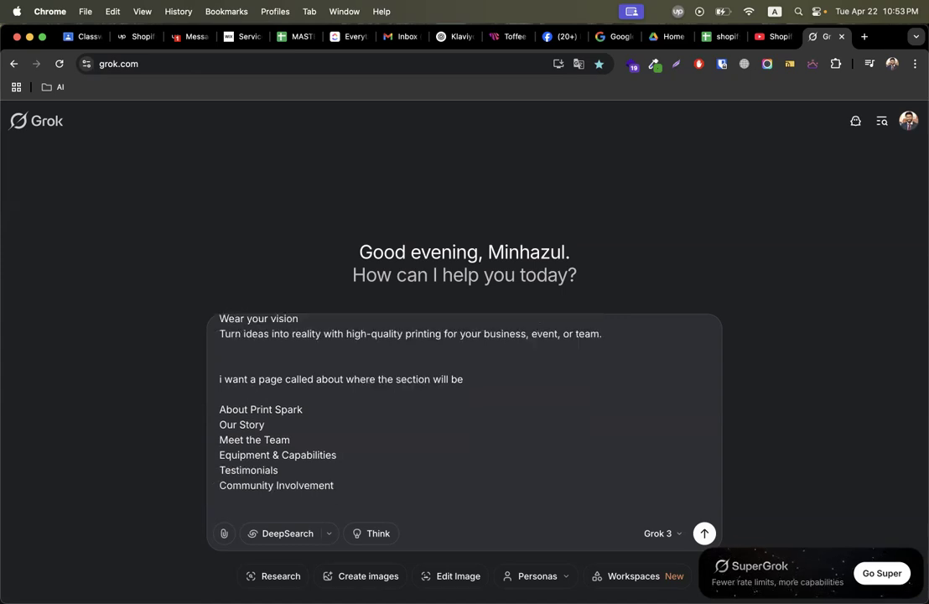
Finish the prompt with "create a layout with content for me" below Community Involvement and submit it to Grok
left_click(360, 488)
key("Return")
key("Return")
type("create a layout with content for m")
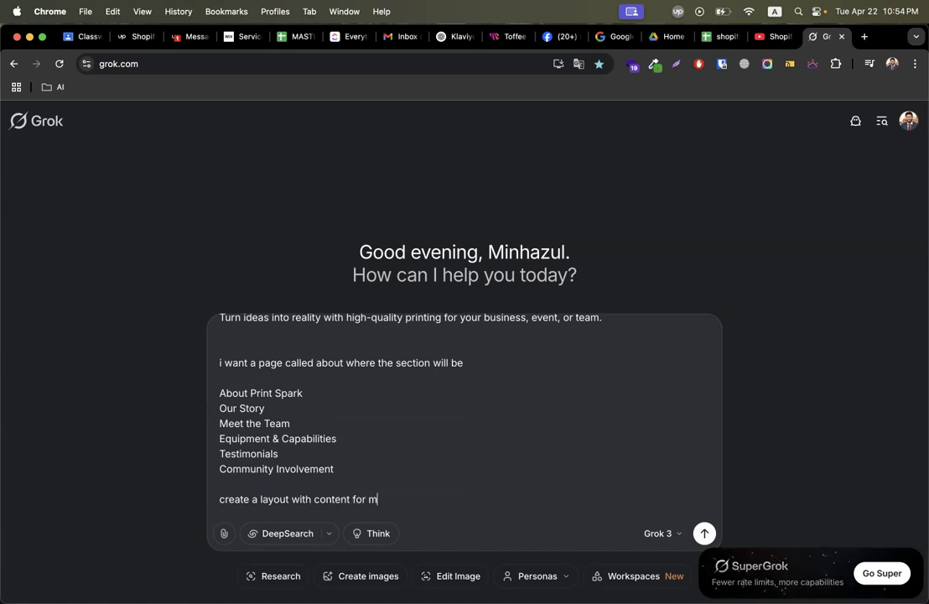
type("e")
key("Return")
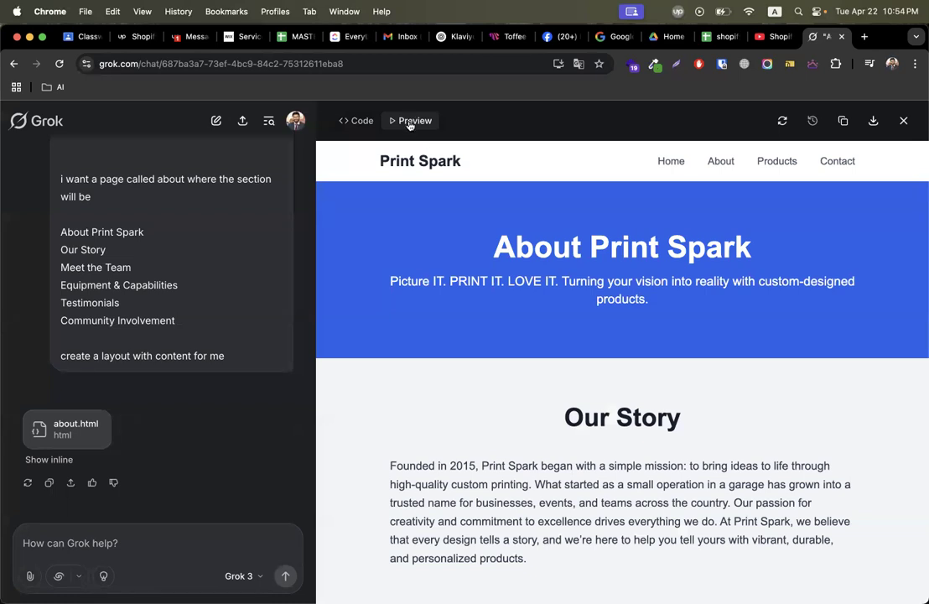
Review the generated About page preview from the hero through Our Story, Meet the Team and Equipment & Capabilities
scroll(468, 266, "down", 4)
scroll(468, 266, "up", 4)
scroll(468, 265, "down", 1)
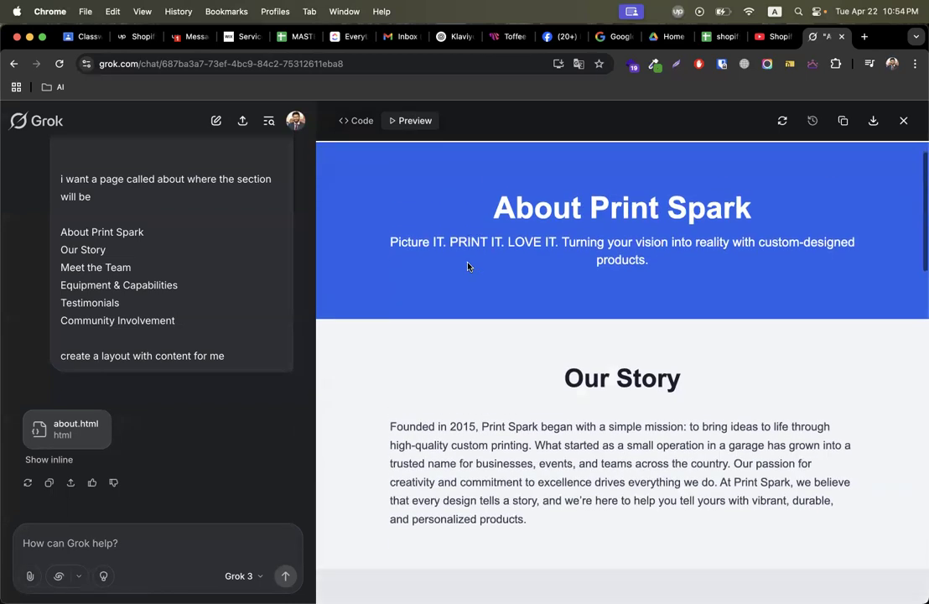
scroll(631, 256, "down", 2)
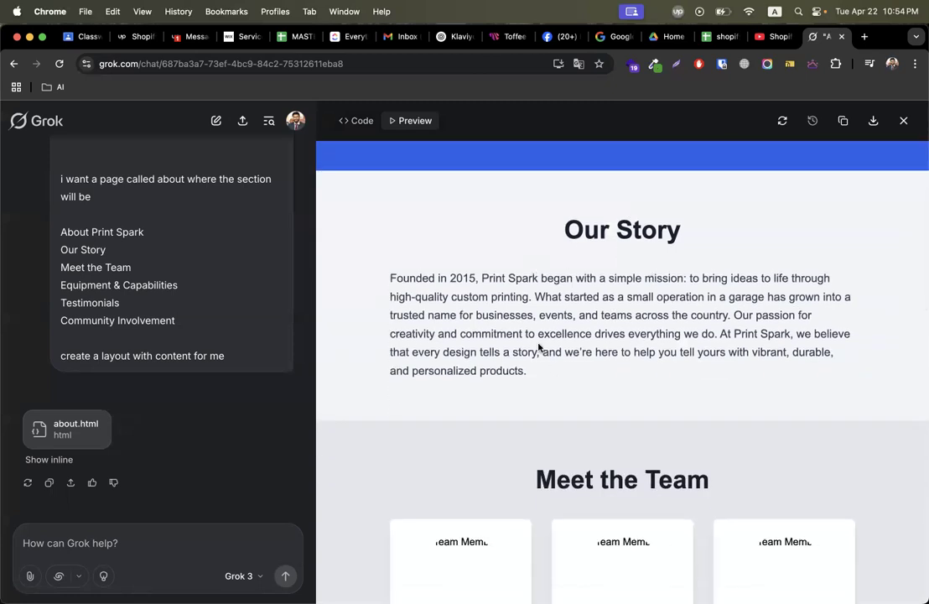
scroll(538, 347, "down", 3)
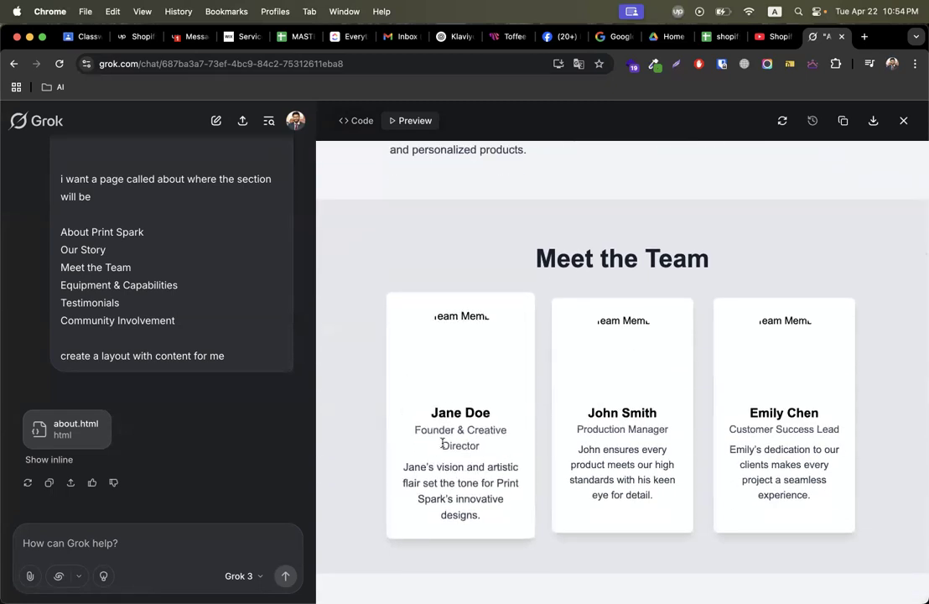
scroll(810, 429, "down", 5)
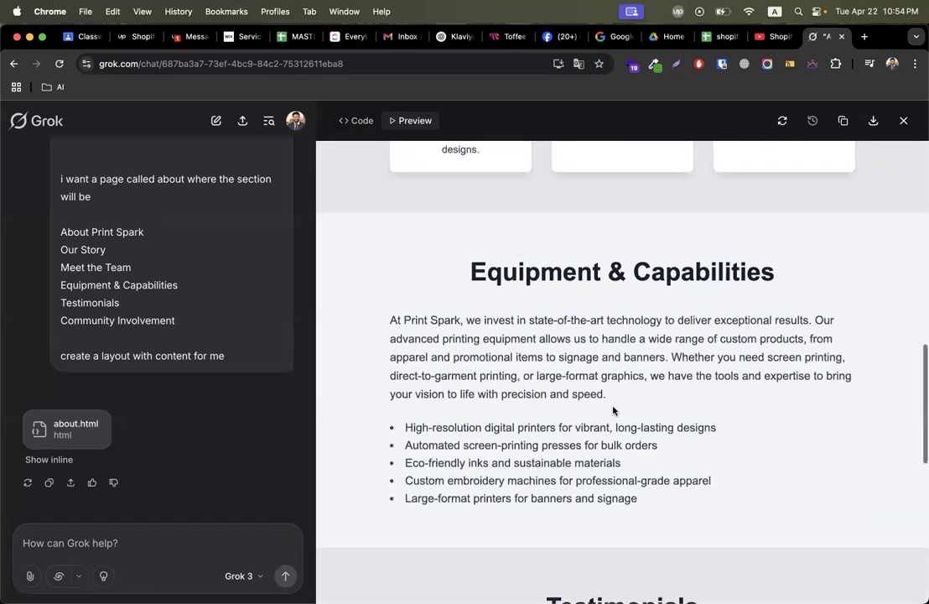
left_click_drag(386, 267, 658, 346)
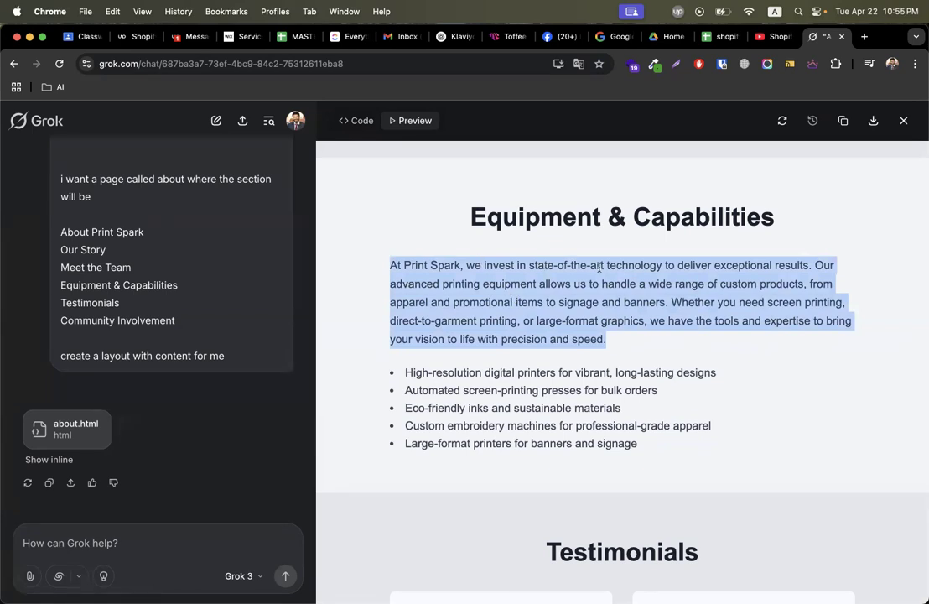
scroll(494, 369, "down", 1)
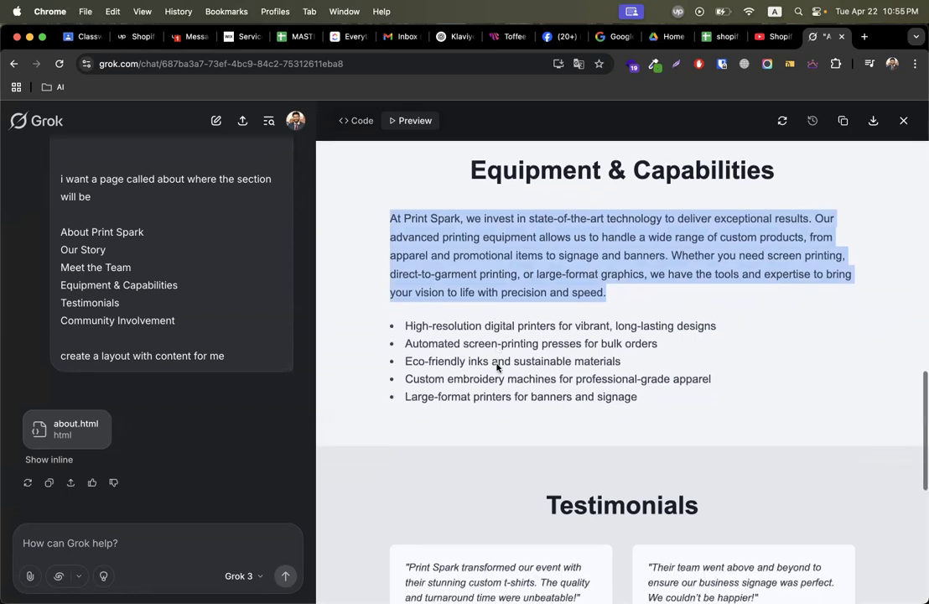
left_click_drag(409, 296, 474, 281)
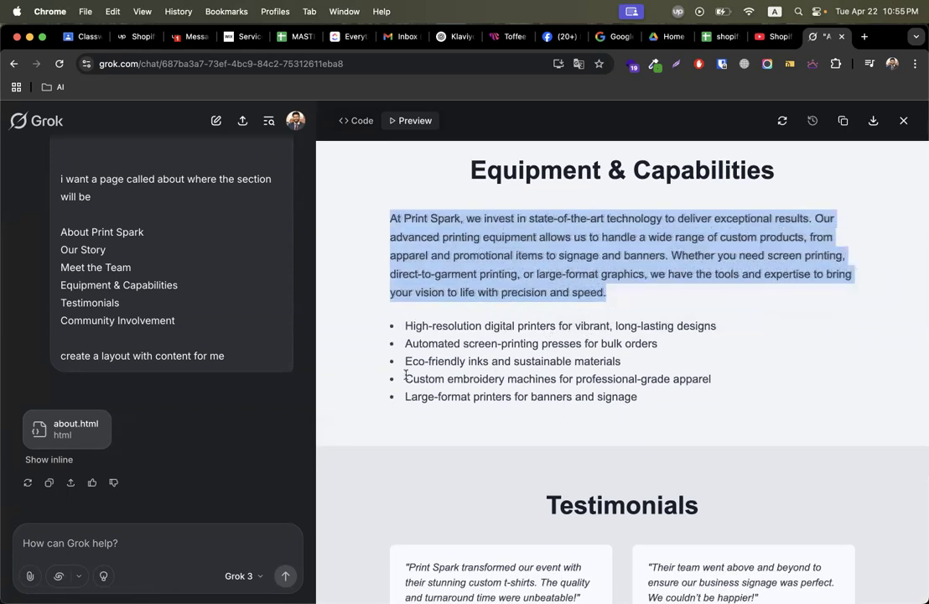
Reread the submitted Grok prompt, checking the business description, the hero text and the list of requested page sections
scroll(235, 275, "up", 5)
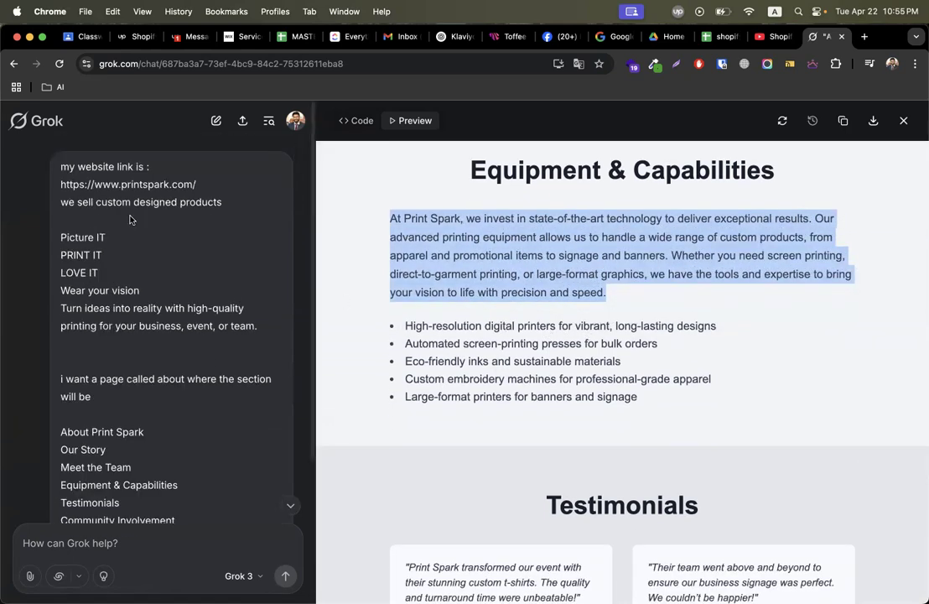
left_click(116, 184)
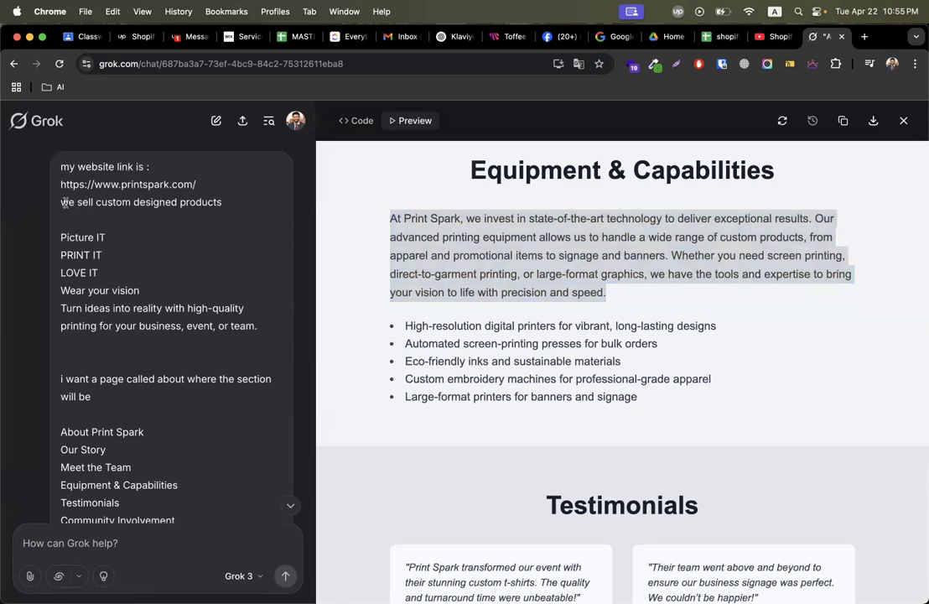
scroll(139, 197, "down", 1)
triple_click(96, 164)
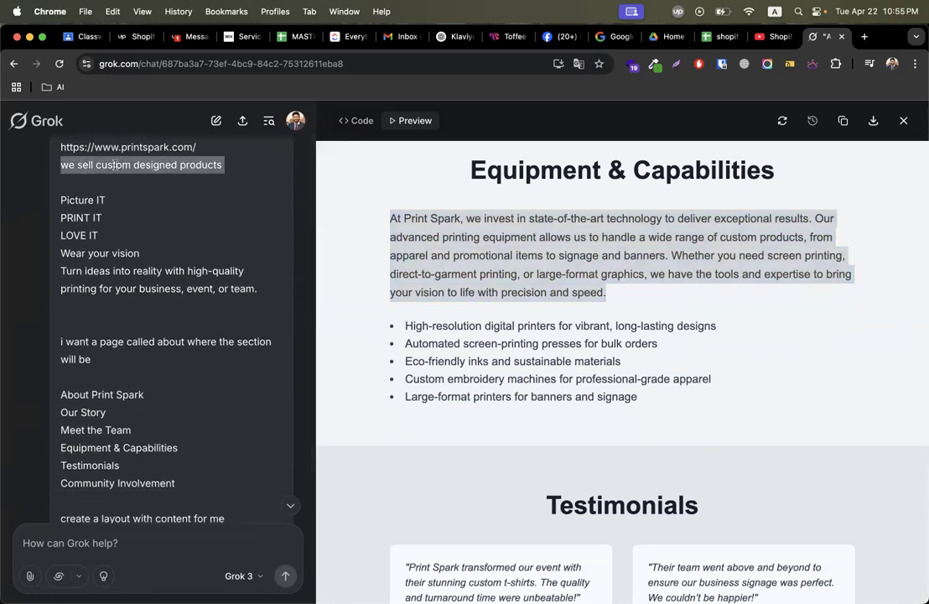
left_click_drag(62, 198, 216, 291)
scroll(215, 291, "down", 3)
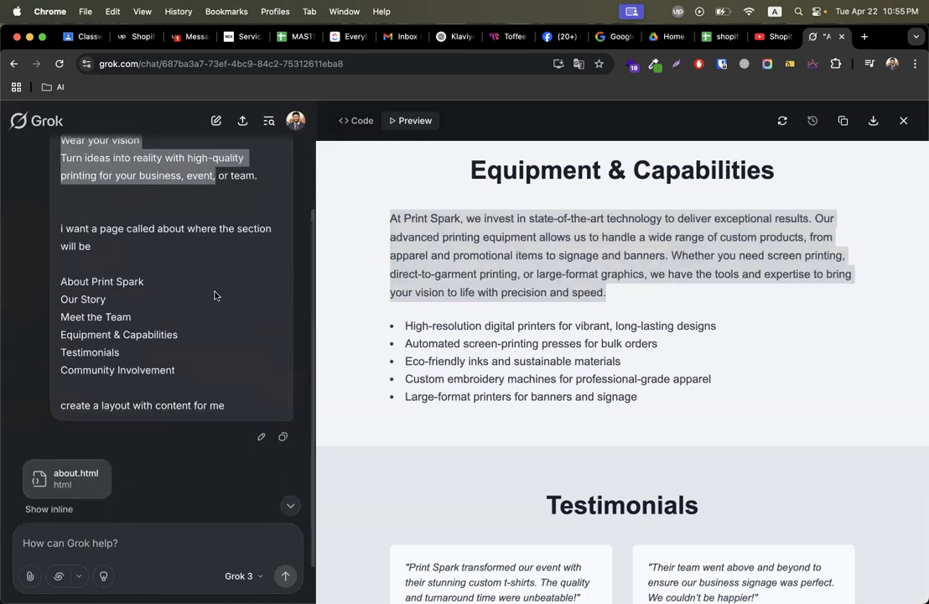
scroll(215, 296, "down", 1)
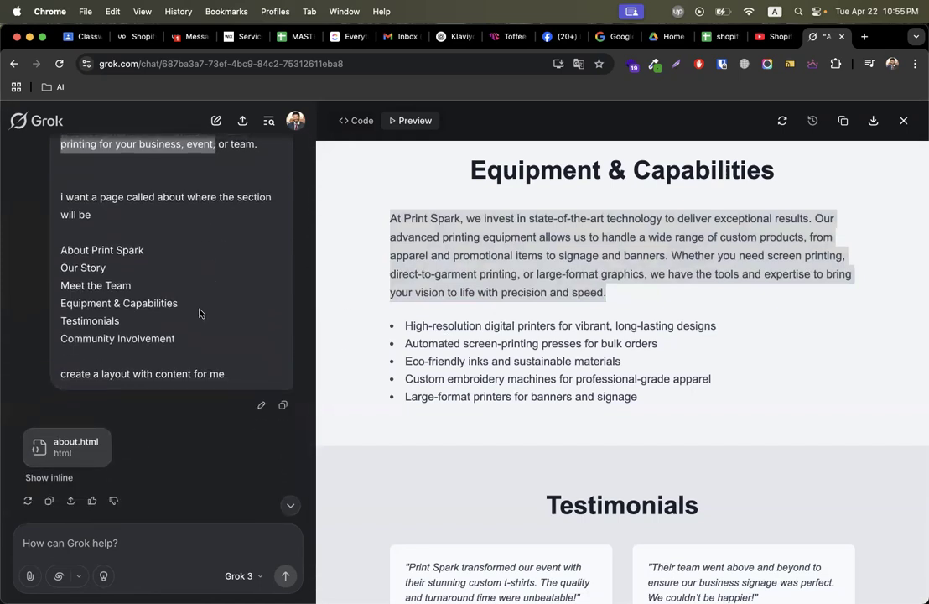
scroll(200, 313, "down", 1)
triple_click(104, 237)
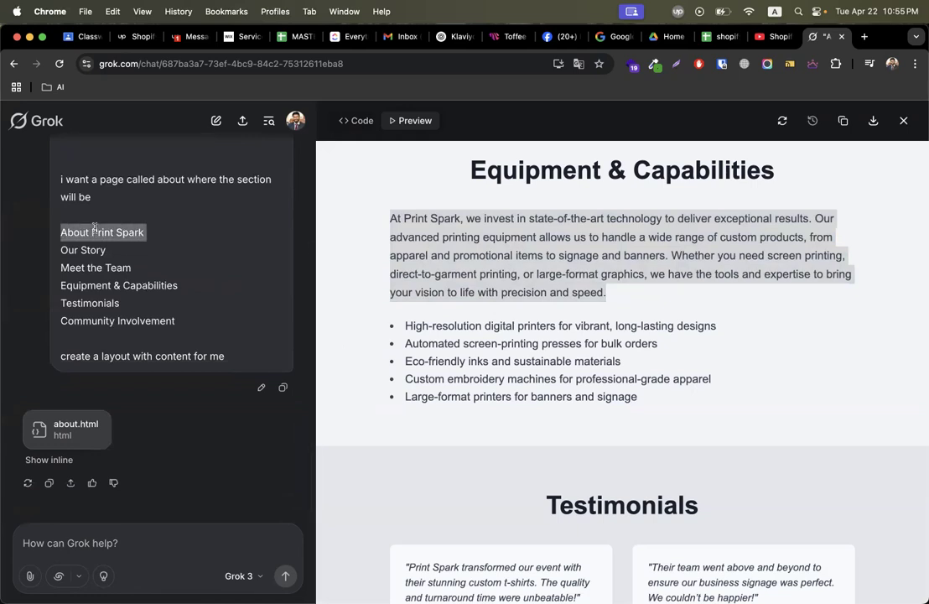
triple_click(82, 250)
left_click(84, 267)
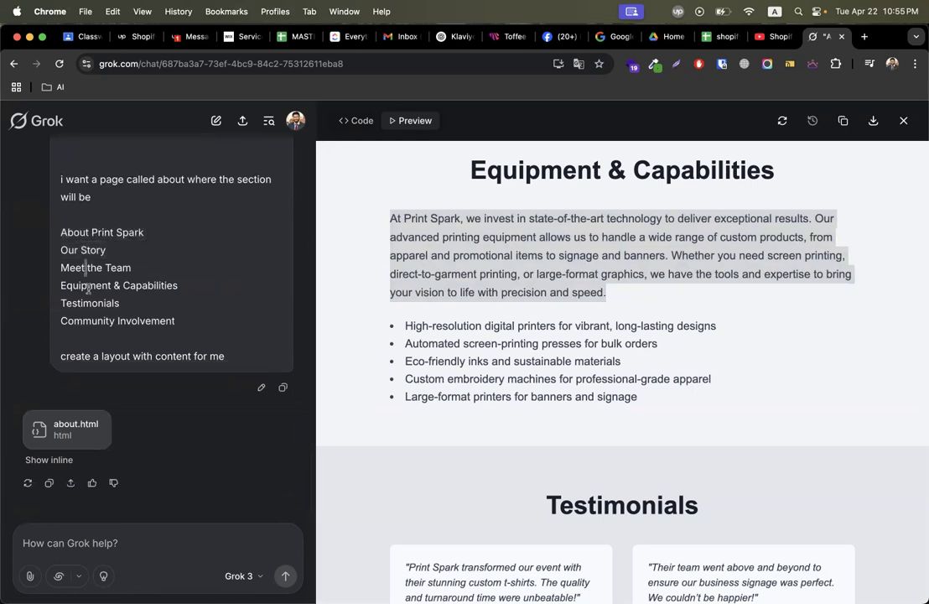
Examine the preview's Testimonials and Community Involvement sections, then go back over the hero, Our Story and Meet the Team
scroll(477, 343, "down", 10)
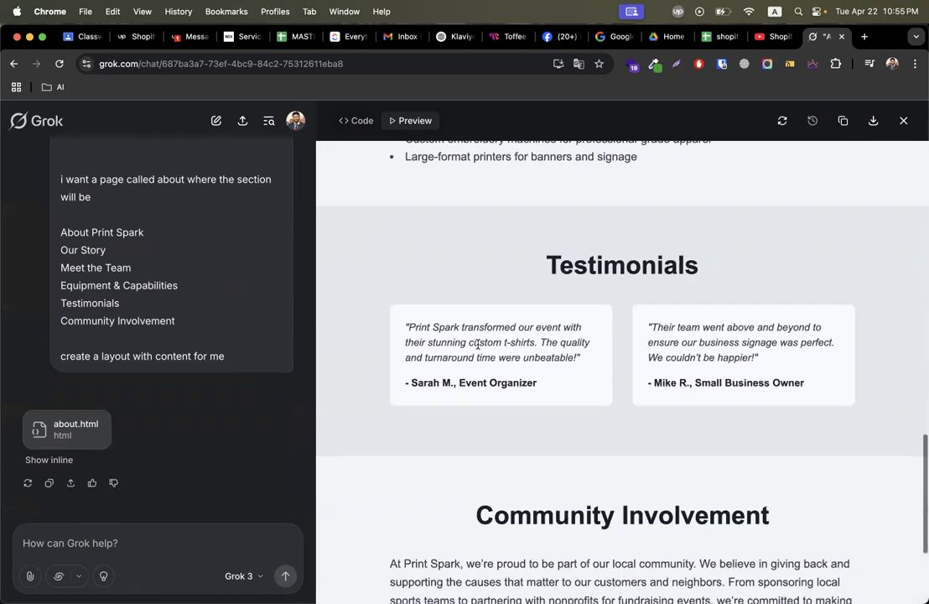
scroll(478, 344, "up", 15)
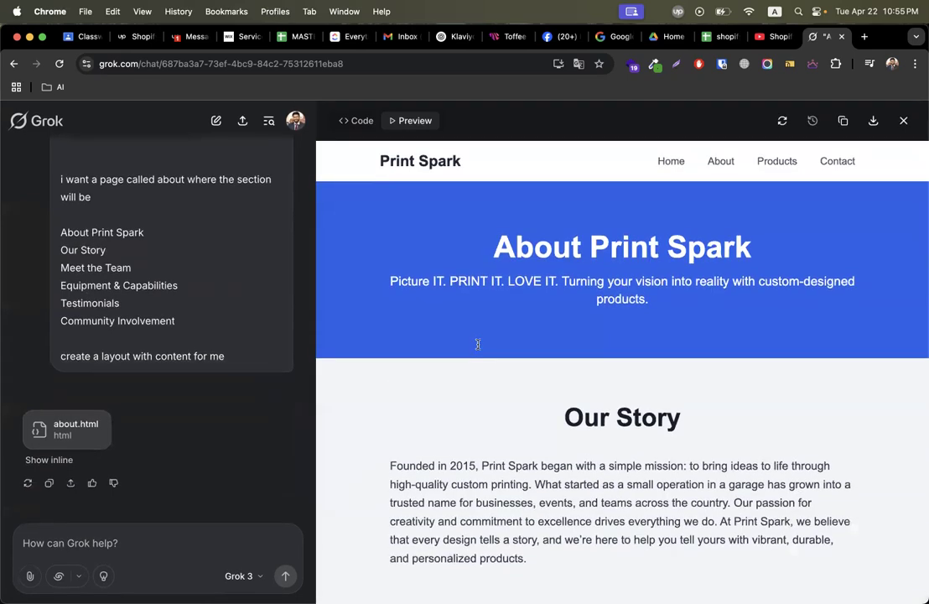
scroll(583, 380, "down", 4)
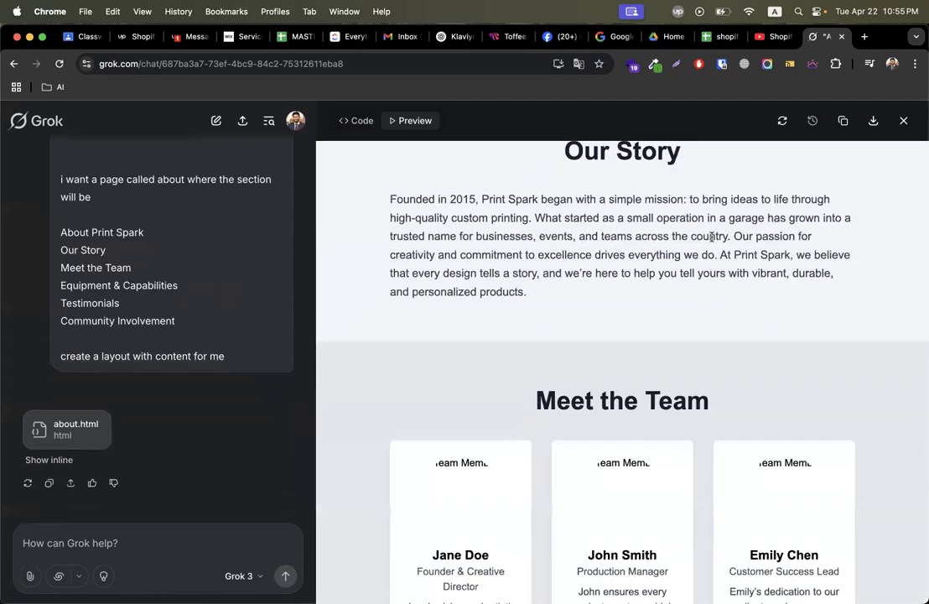
Switch to the Website Structure document in the other browser window and check its Contact / Get a Quote section
key("ctrl+Right")
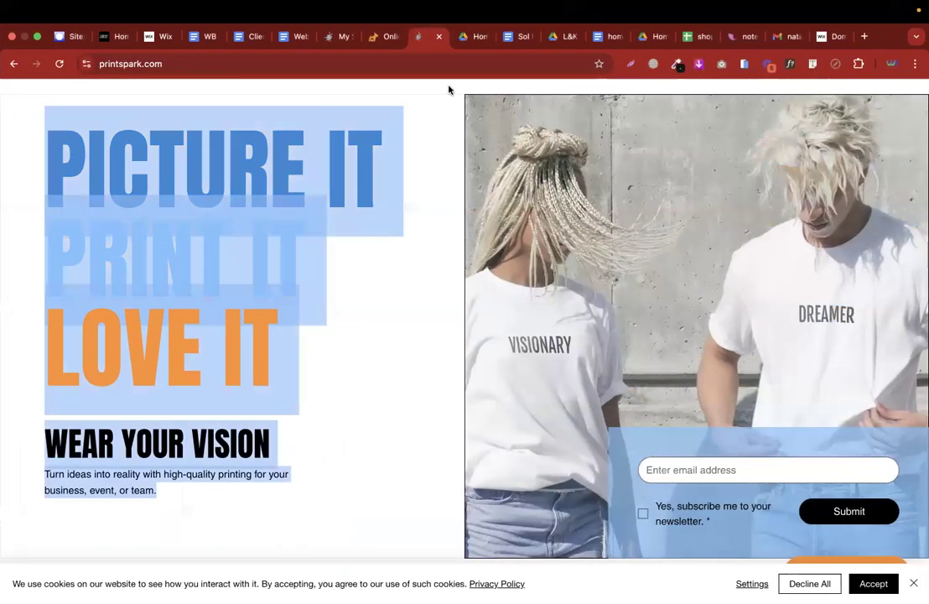
left_click(297, 37)
scroll(363, 305, "down", 5)
scroll(363, 303, "down", 4)
scroll(363, 302, "up", 3)
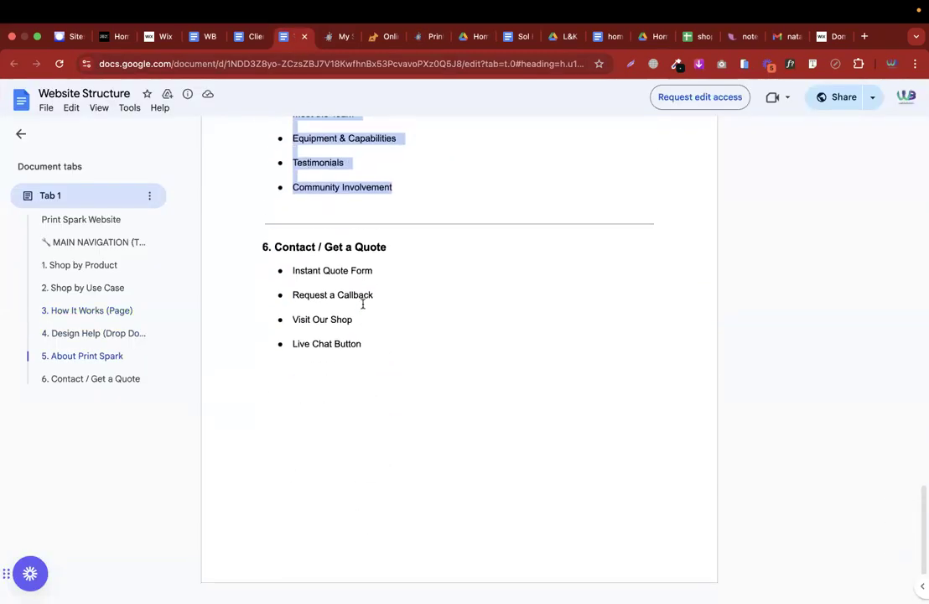
Open the customink.com category reference site from the link in the client's Wix-to-Shopify development document
left_click(249, 37)
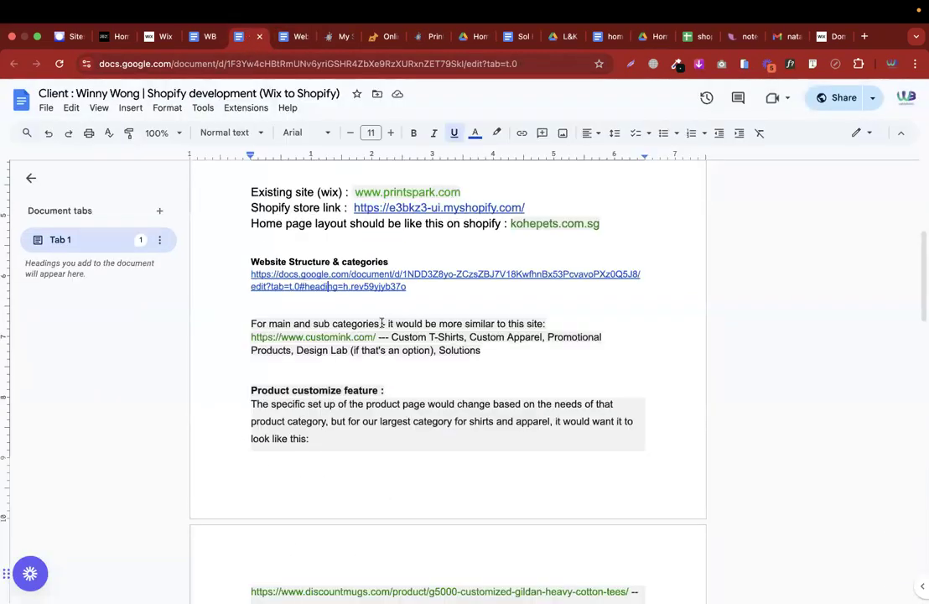
left_click(321, 337)
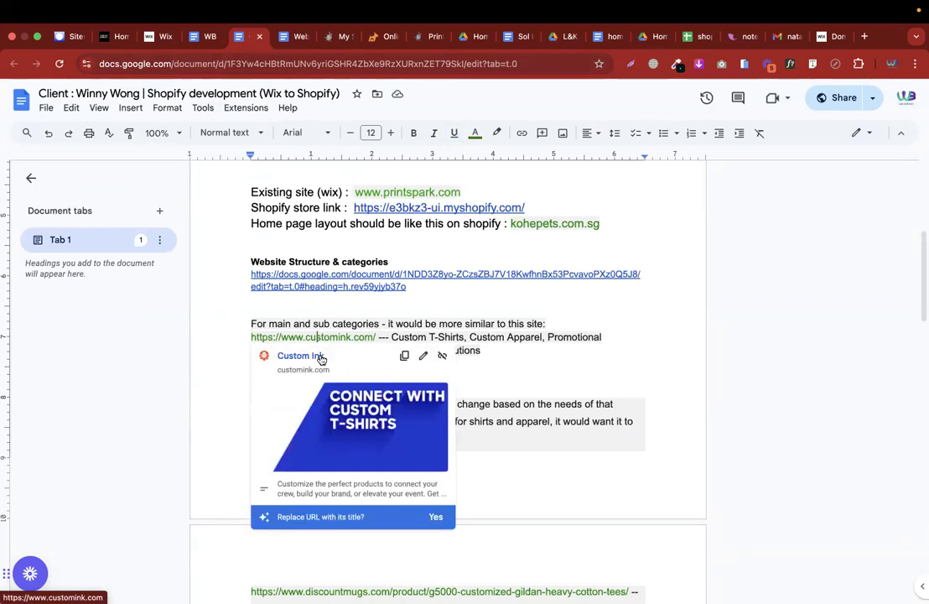
left_click(311, 356)
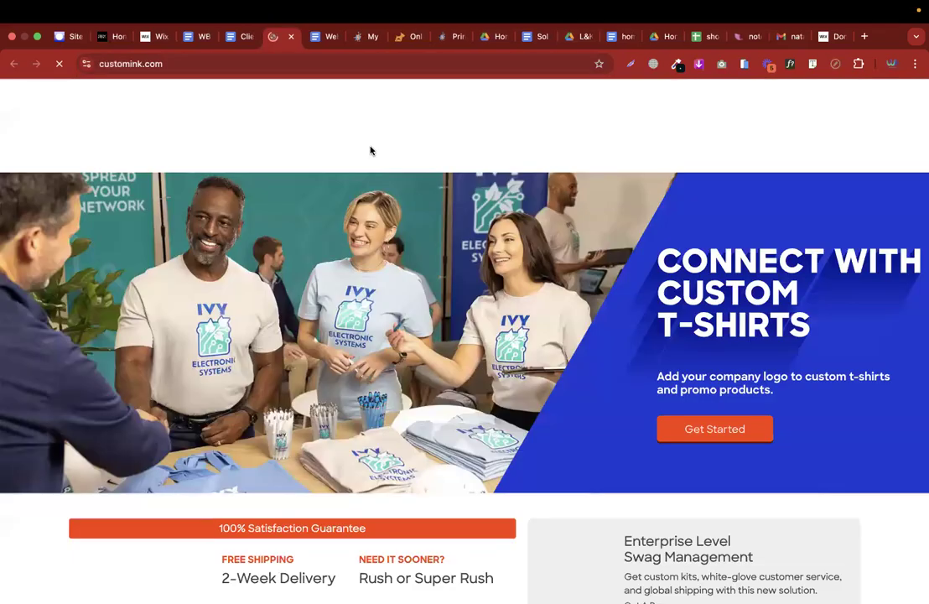
Open the Grooming collection on kohepets.com.sg and look through its product listings
left_click(401, 37)
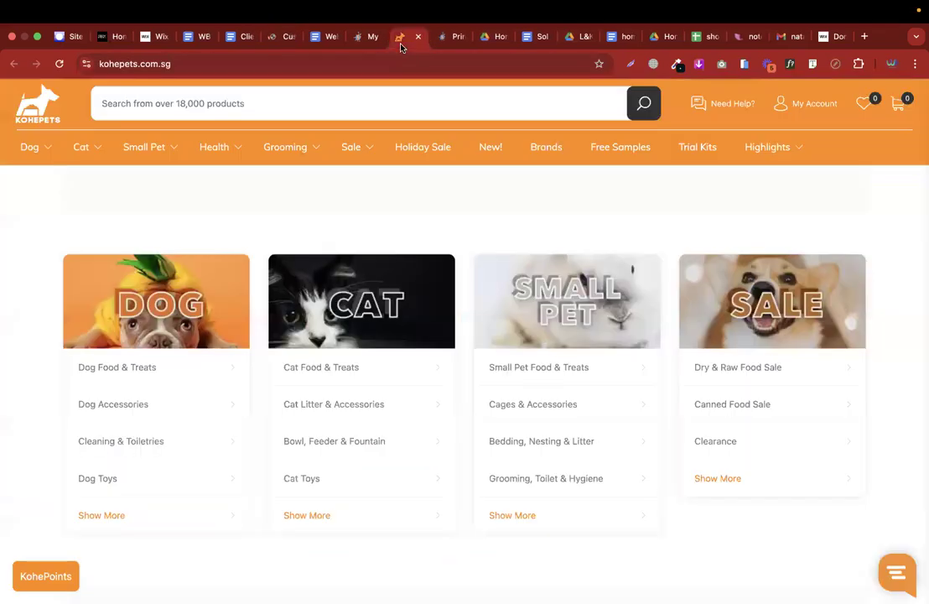
left_click(290, 147)
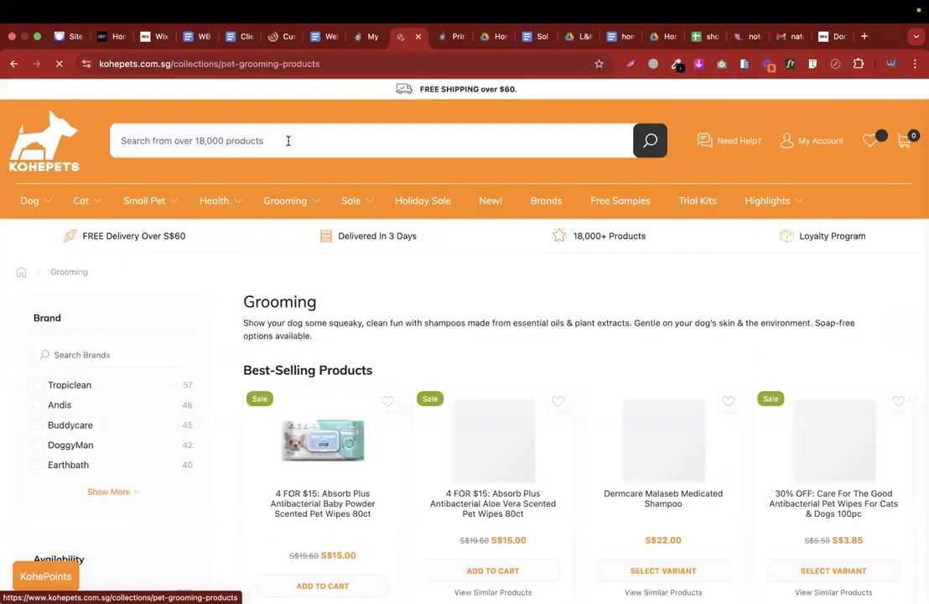
scroll(498, 317, "down", 10)
scroll(498, 317, "down", 12)
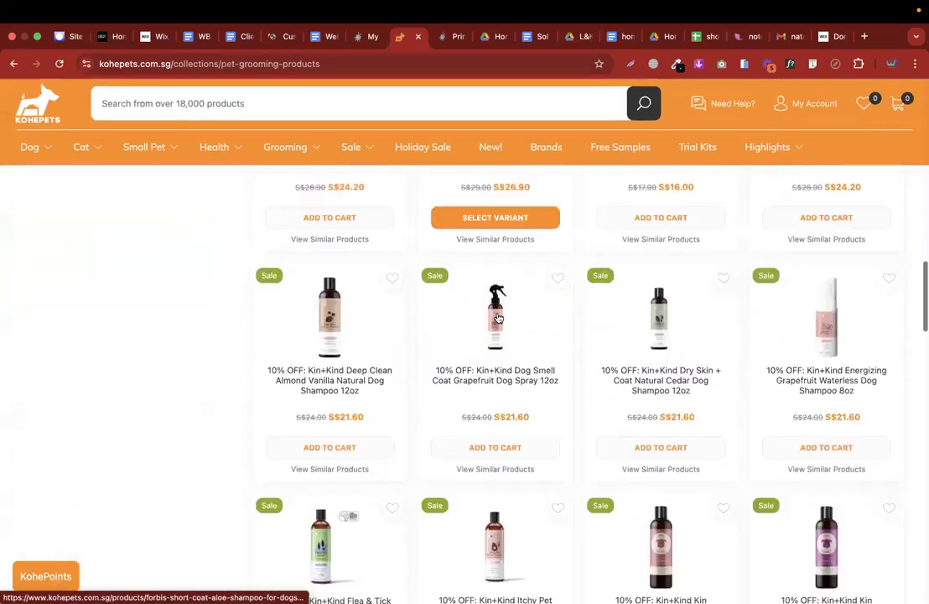
mouse_move(343, 158)
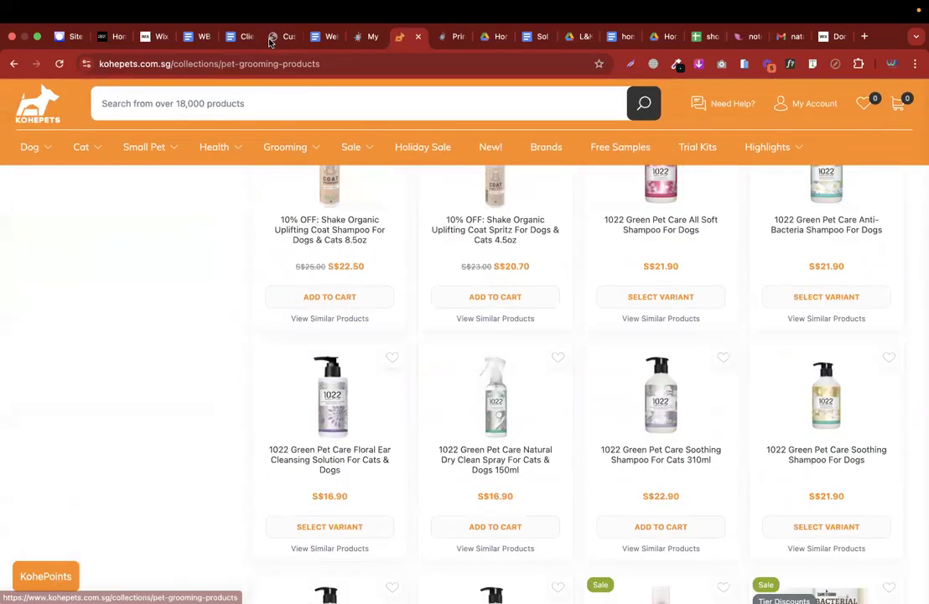
Return to the Custom Ink site, dismiss its international delivery pop-up and accept all cookies
left_click(277, 37)
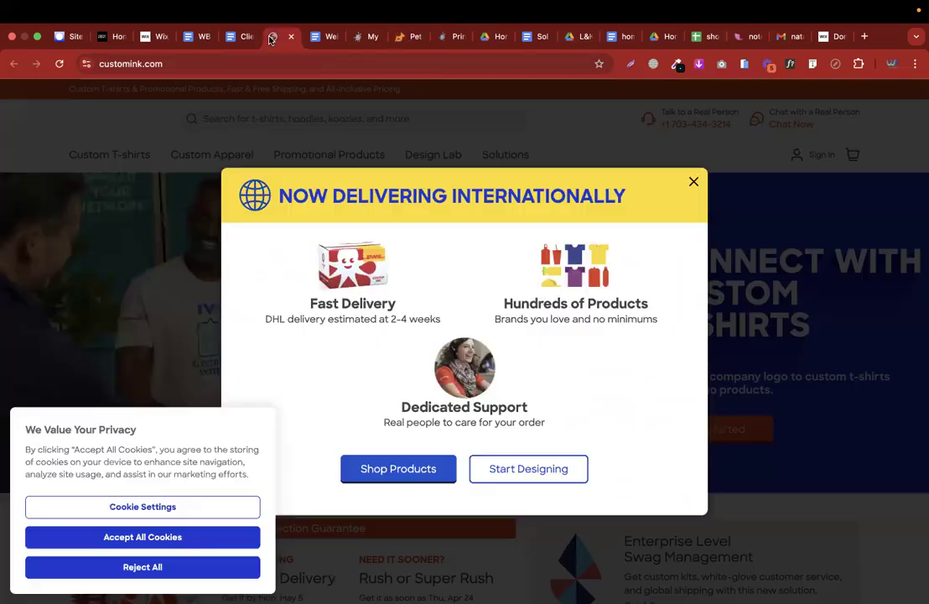
left_click(693, 182)
left_click(183, 536)
Examine the Custom Ink home page layout from the hero banner through product categories, featured brands, support and pricing to customer reviews
scroll(501, 357, "down", 1)
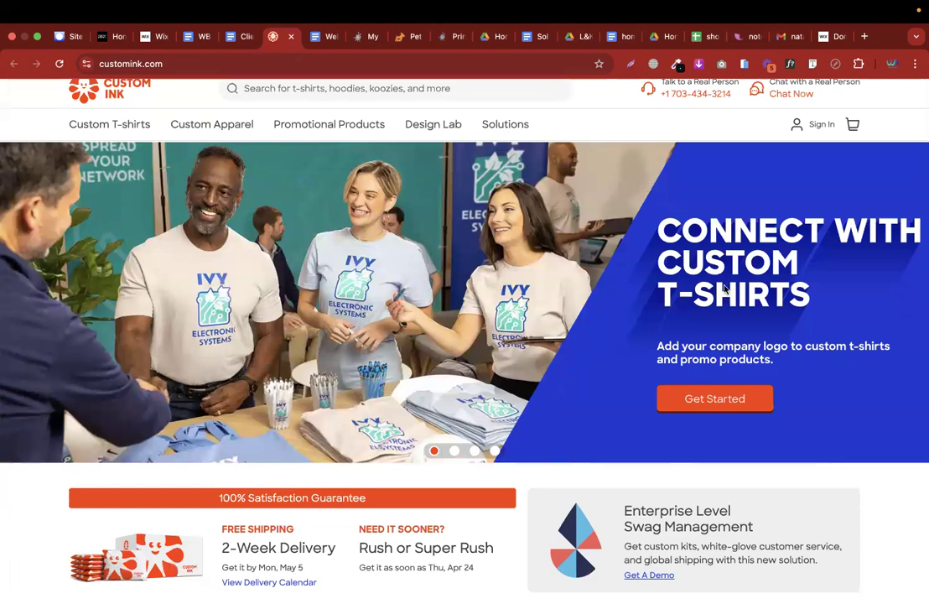
scroll(608, 311, "down", 3)
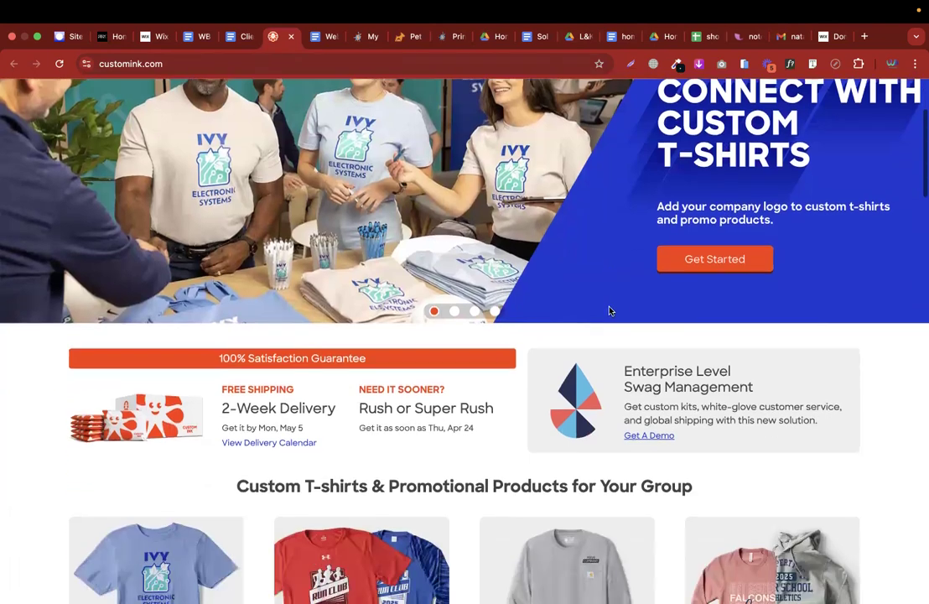
scroll(539, 311, "up", 1)
scroll(587, 267, "down", 1)
scroll(612, 264, "up", 2)
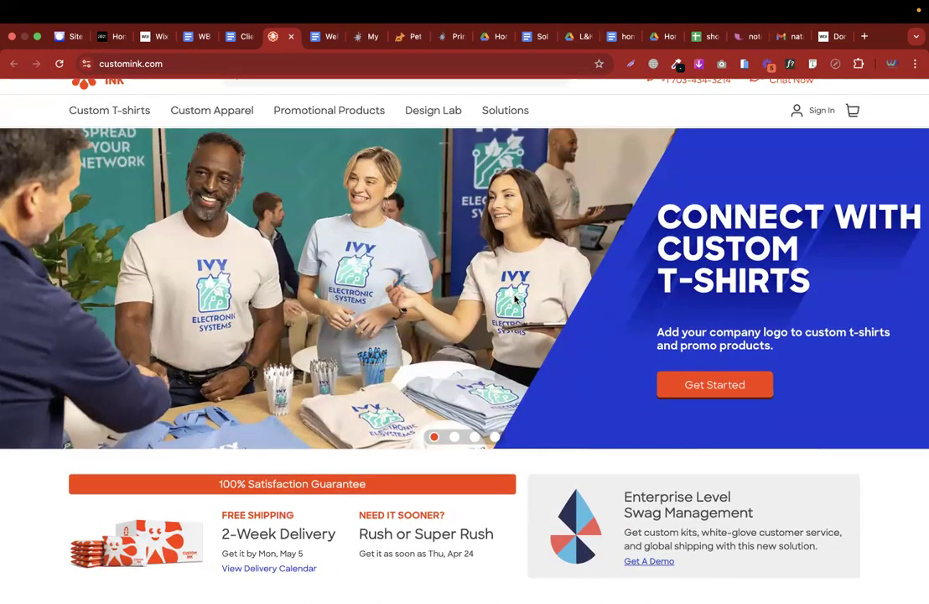
scroll(514, 295, "down", 5)
scroll(514, 295, "down", 1)
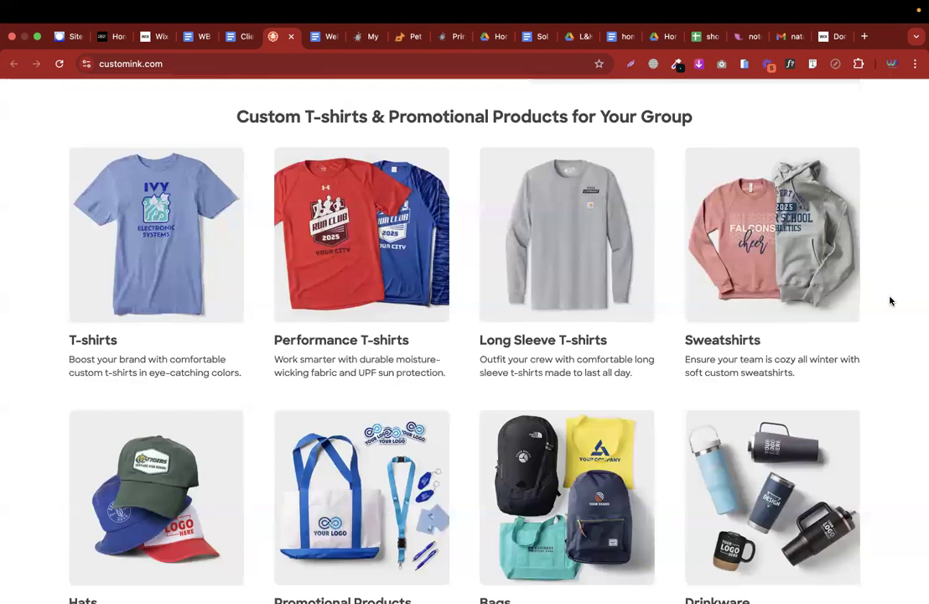
scroll(891, 301, "down", 9)
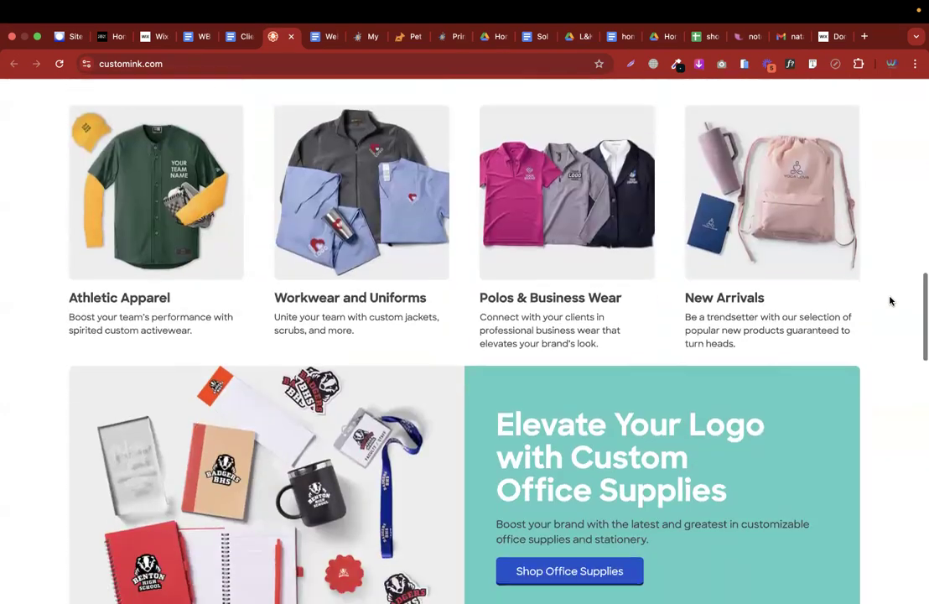
scroll(587, 335, "up", 1)
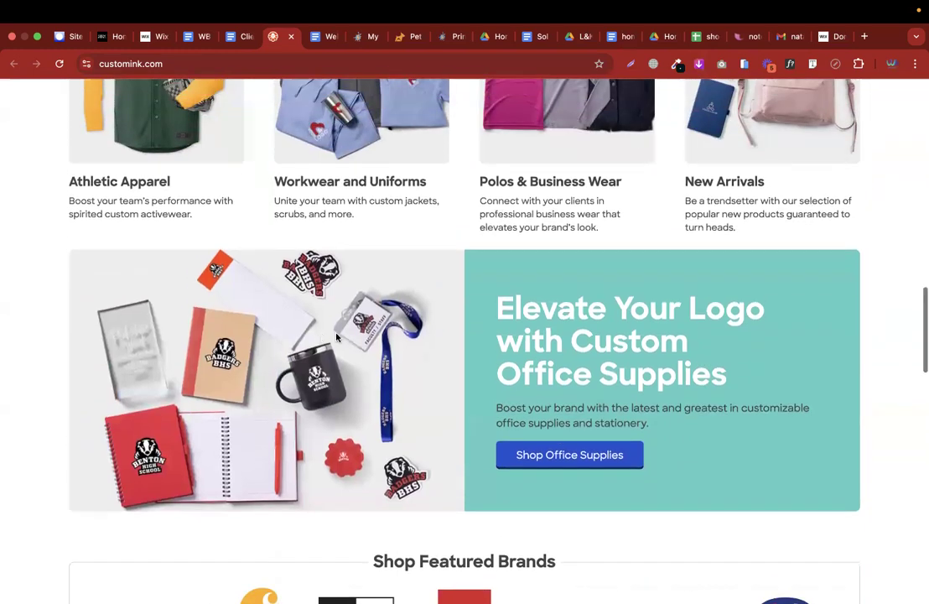
scroll(437, 369, "down", 5)
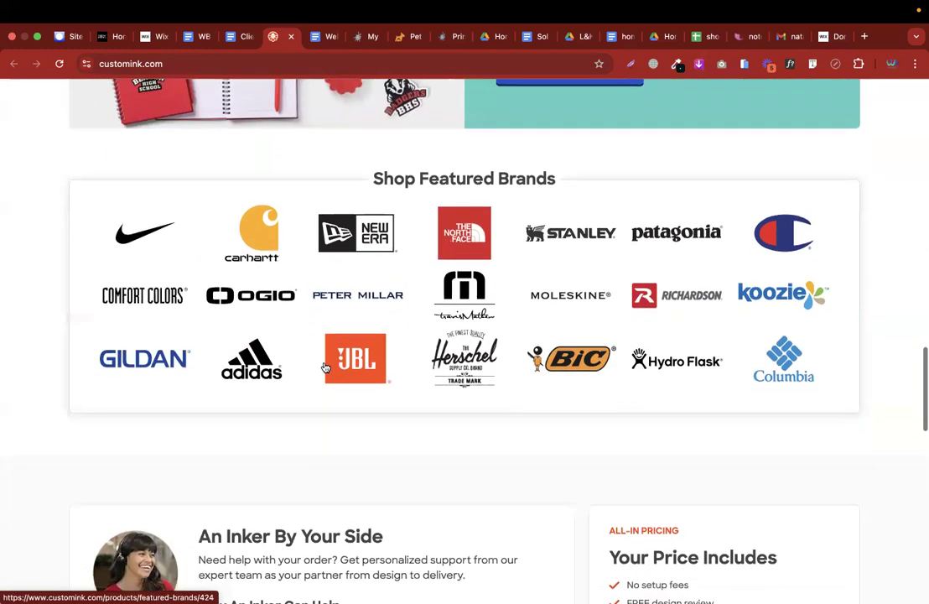
scroll(605, 328, "down", 4)
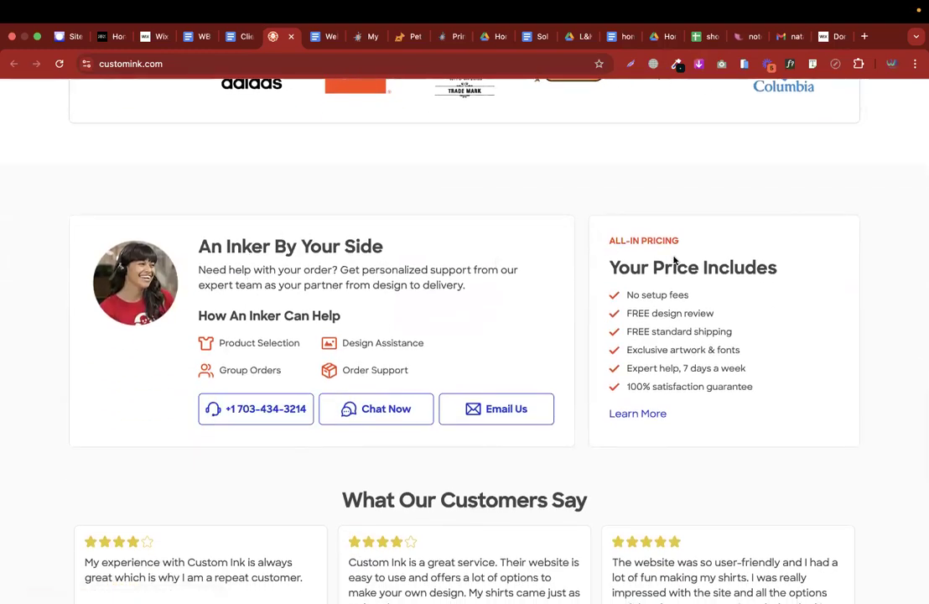
Examine the Custom Ink home page's customer reviews and footer, then look back over its product category tiles up to the hero banner
scroll(762, 286, "down", 2)
scroll(762, 286, "down", 5)
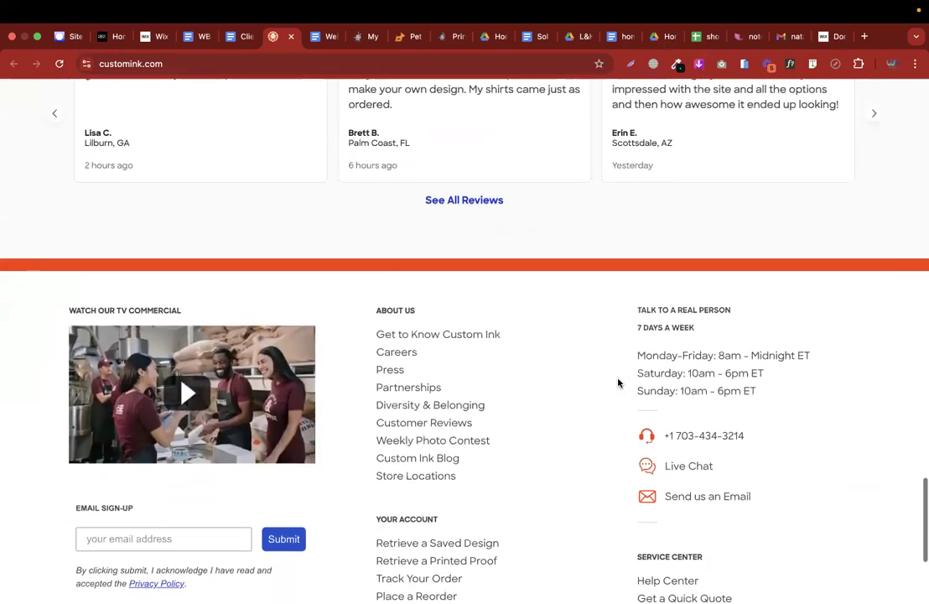
scroll(618, 383, "up", 20)
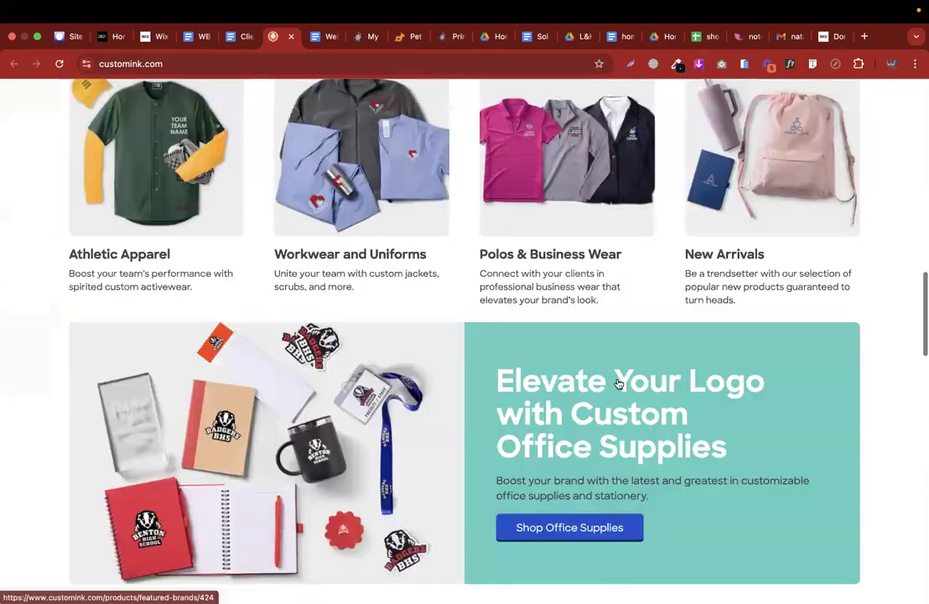
scroll(617, 383, "up", 4)
scroll(617, 382, "down", 5)
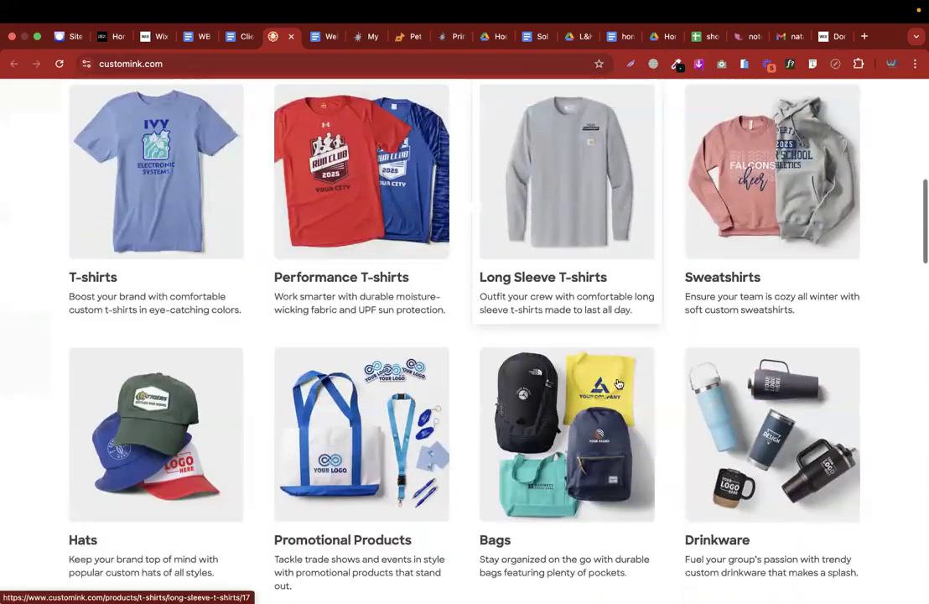
scroll(886, 294, "up", 8)
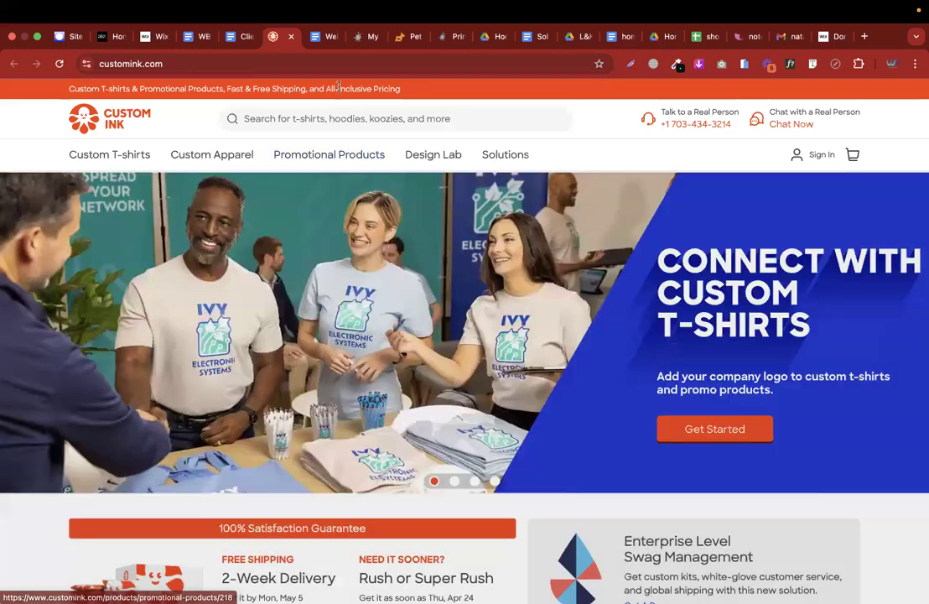
Compare the category tiles on the Print Spark Shopify store's home page with the Custom Ink home page down to its footer
left_click(364, 33)
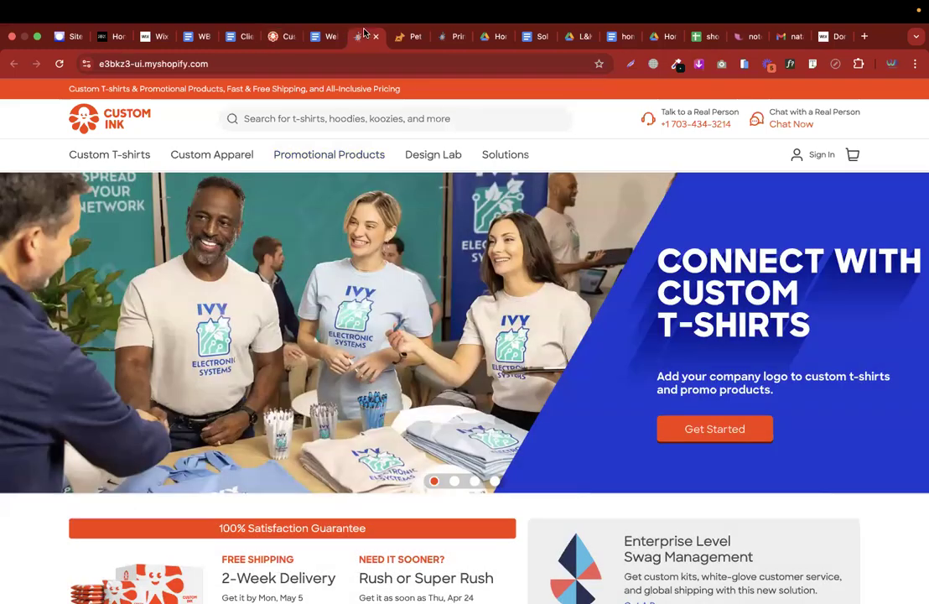
scroll(187, 326, "up", 5)
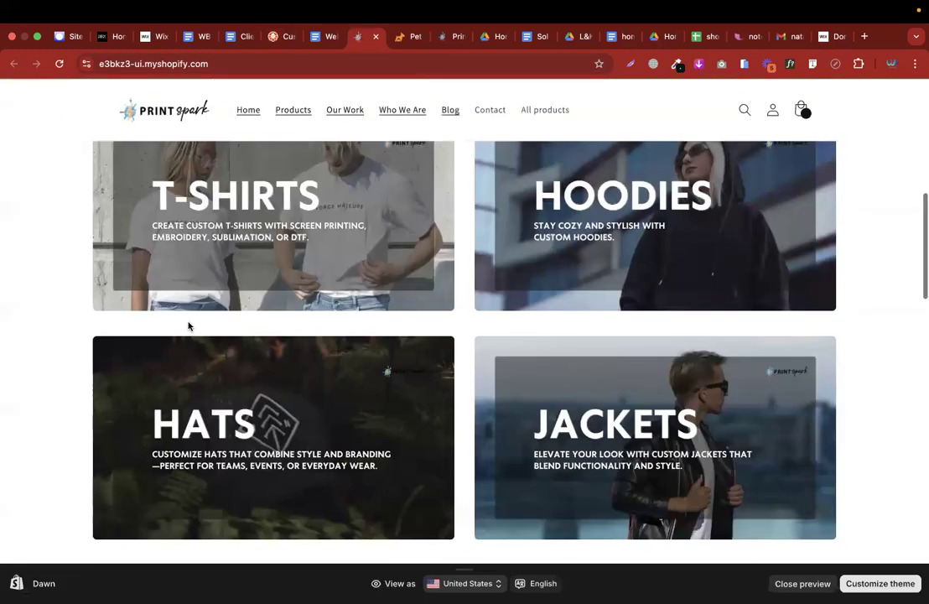
scroll(187, 326, "up", 1)
scroll(587, 394, "down", 2)
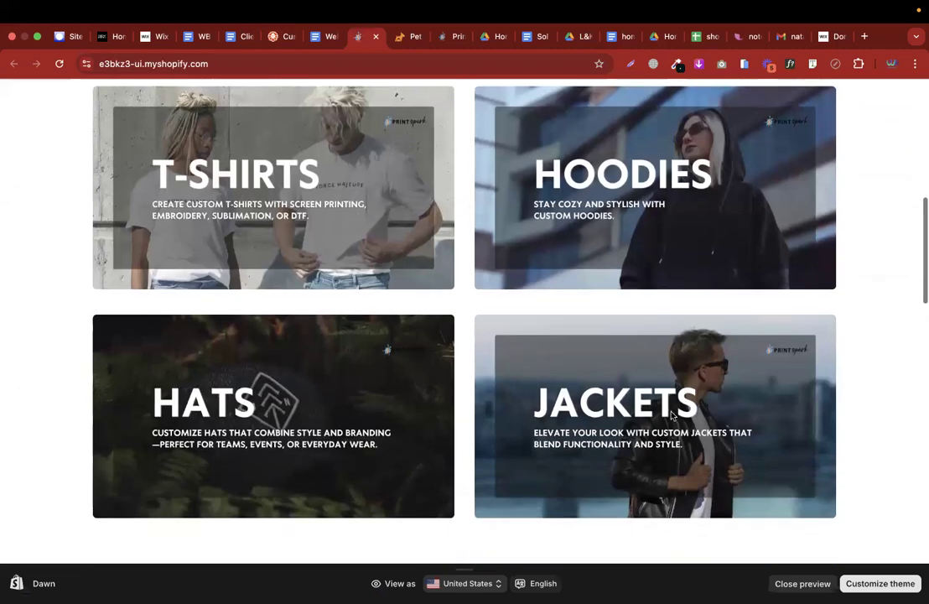
left_click(282, 36)
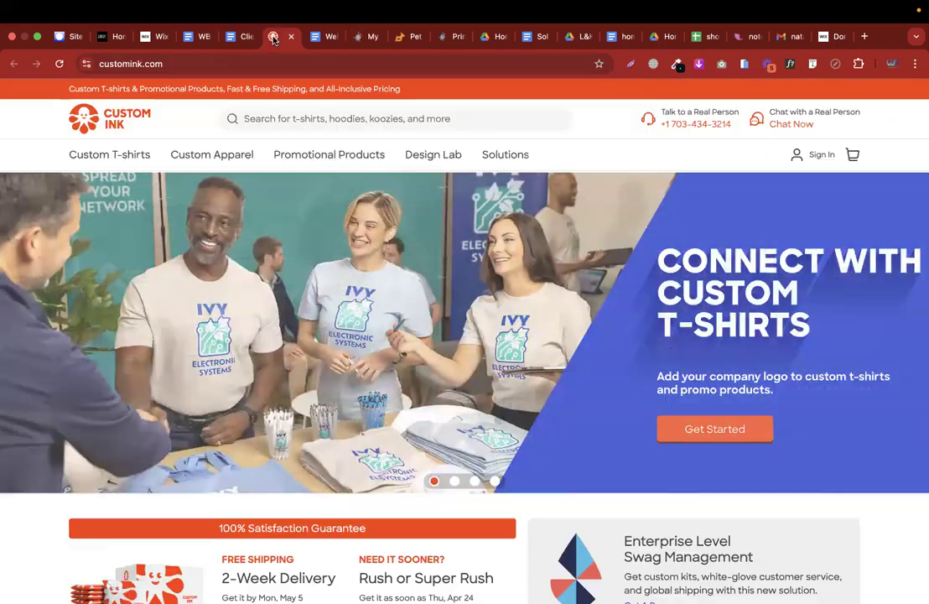
scroll(299, 386, "down", 10)
scroll(299, 386, "down", 15)
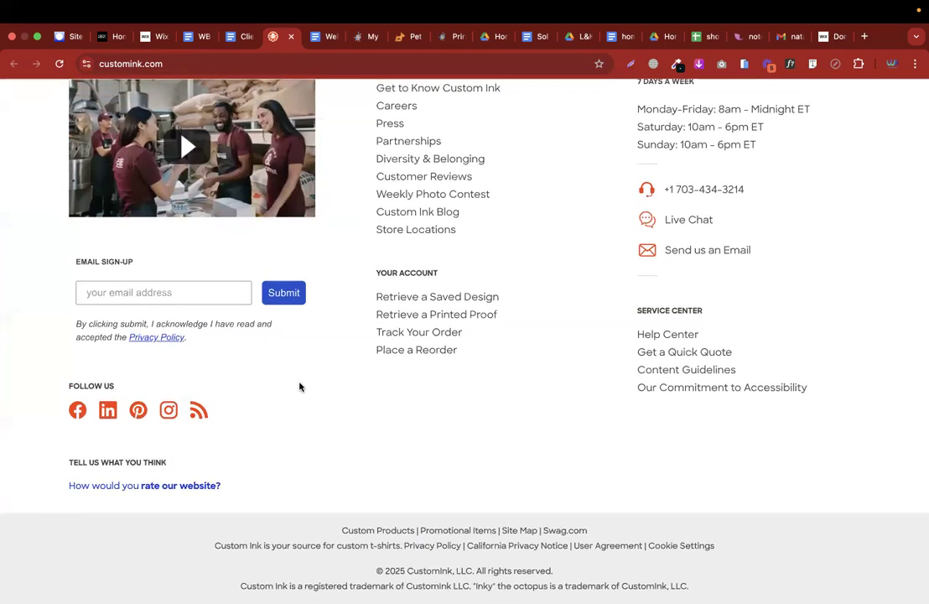
Open the DiscountMugs T-shirt linked under Product customize feature in the client's Wix-to-Shopify document, review its options and enter its design lab
left_click(326, 39)
left_click(234, 36)
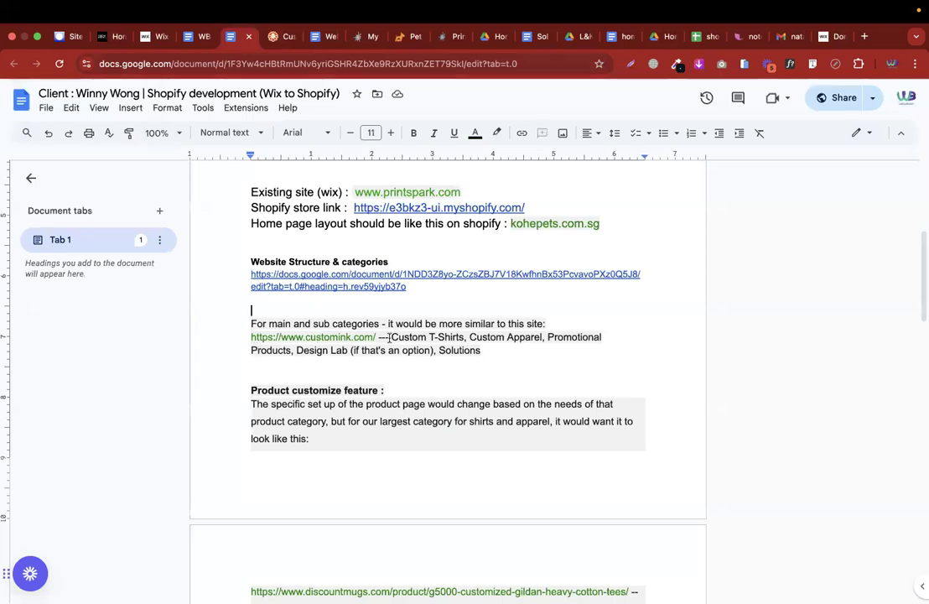
scroll(389, 338, "down", 4)
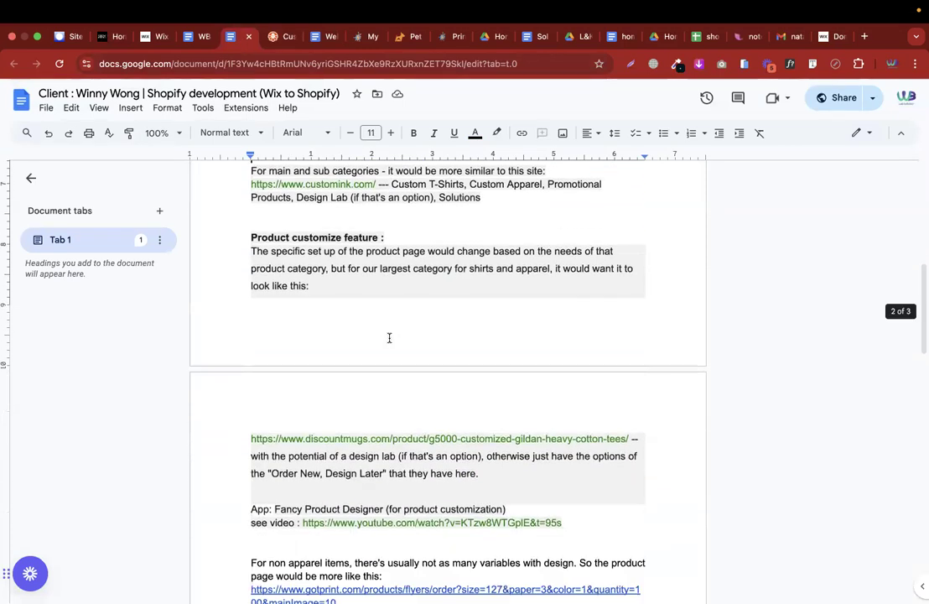
double_click(338, 237)
scroll(335, 276, "down", 3)
left_click(360, 329)
left_click(352, 350)
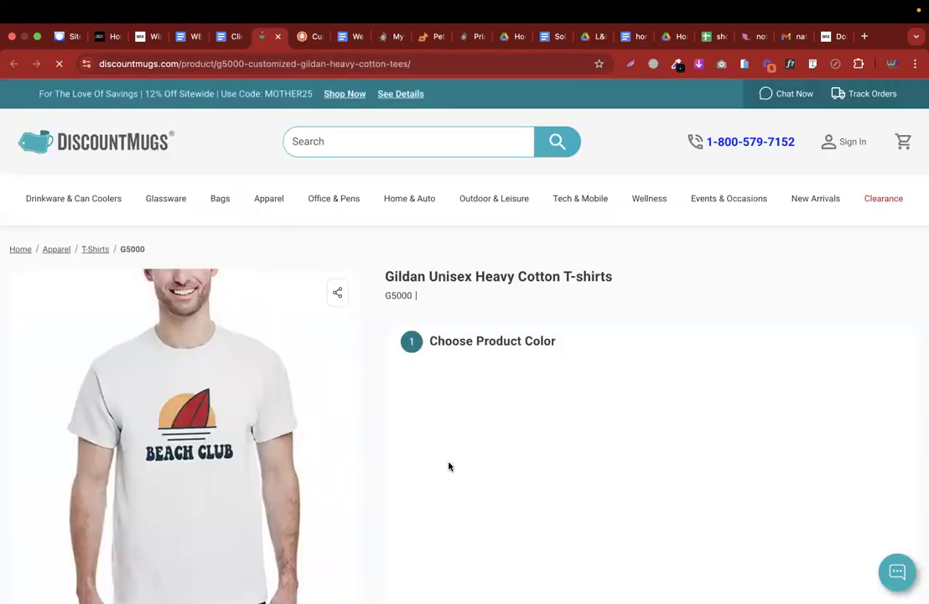
scroll(266, 440, "down", 2)
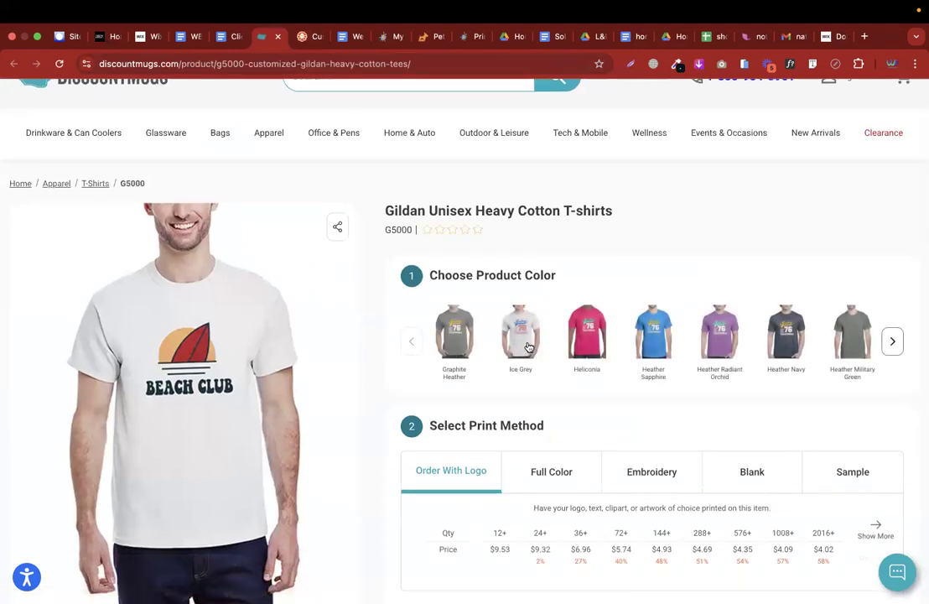
scroll(528, 347, "down", 5)
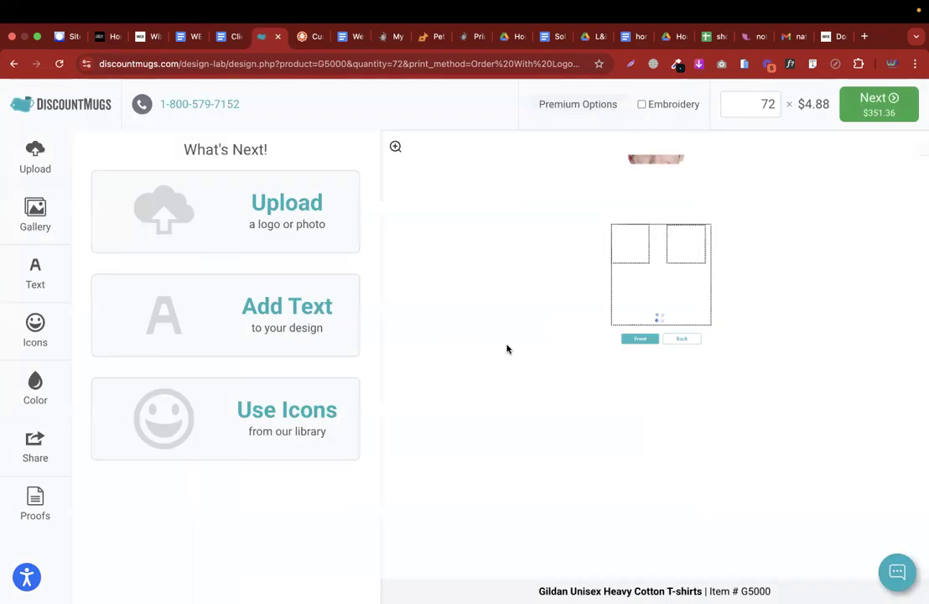
Add the text "I am a freelancer" to the shirt front, enlarge it to about 42 pt and colour it orange-red
left_click(338, 282)
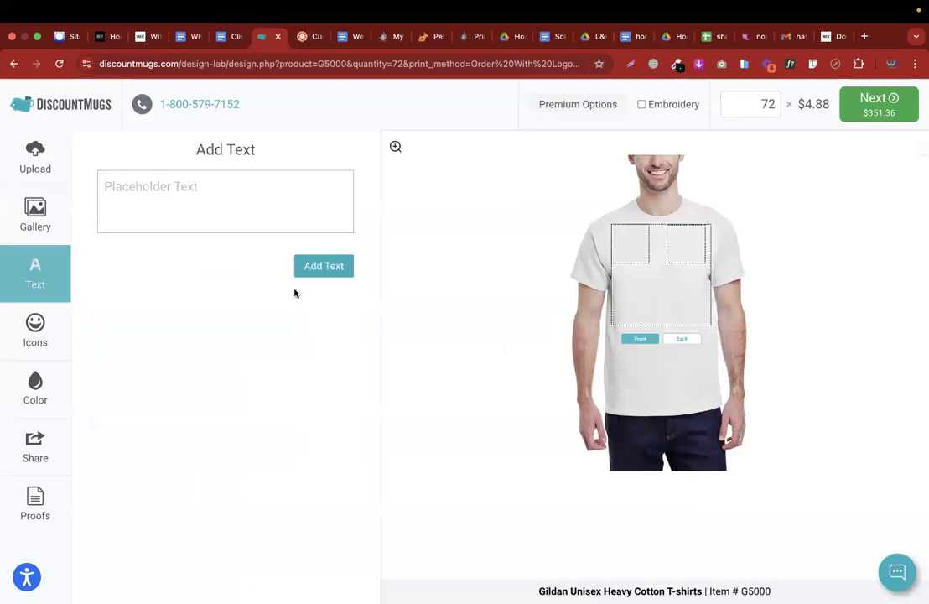
left_click(232, 192)
type("I am a freelancer")
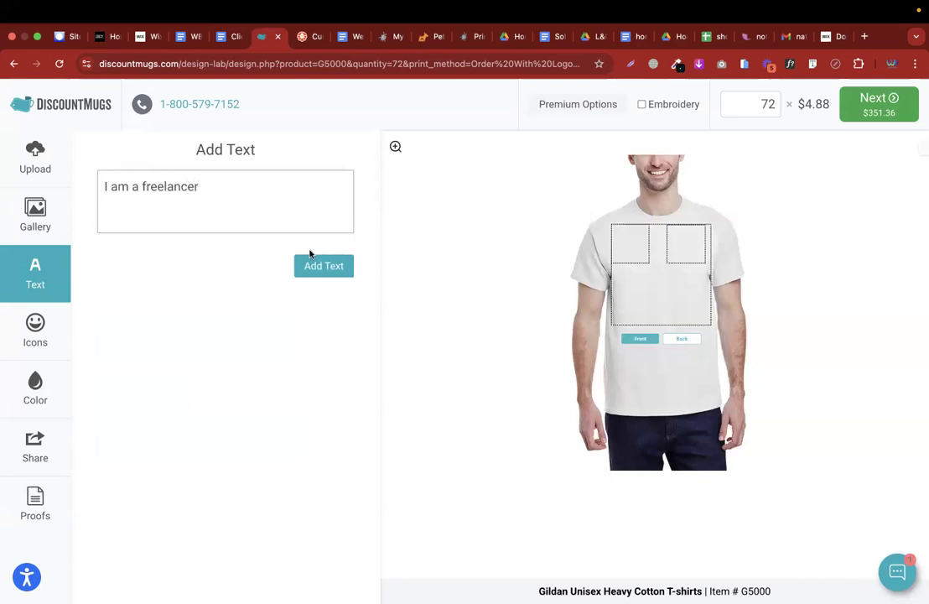
left_click(318, 268)
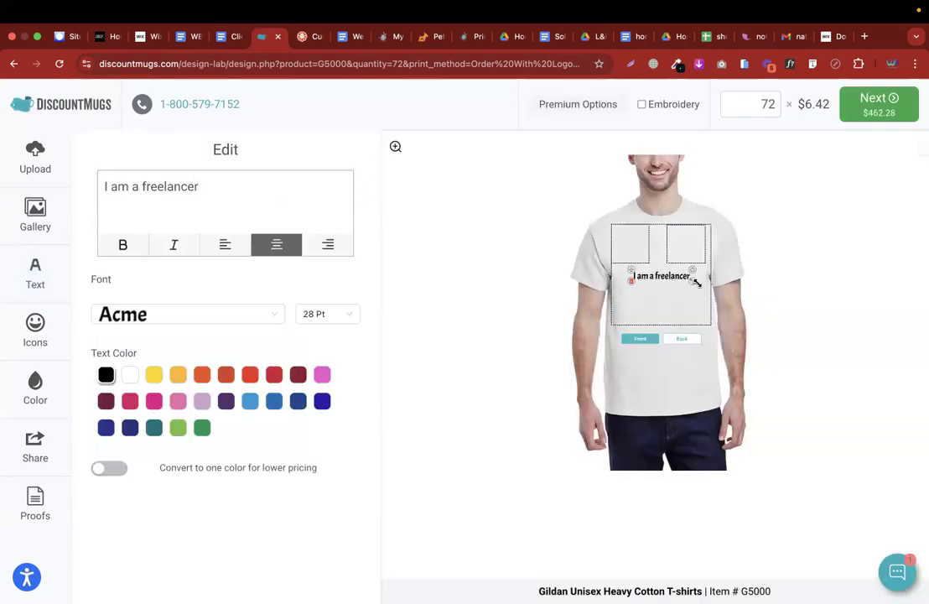
left_click_drag(695, 283, 665, 276)
left_click(224, 376)
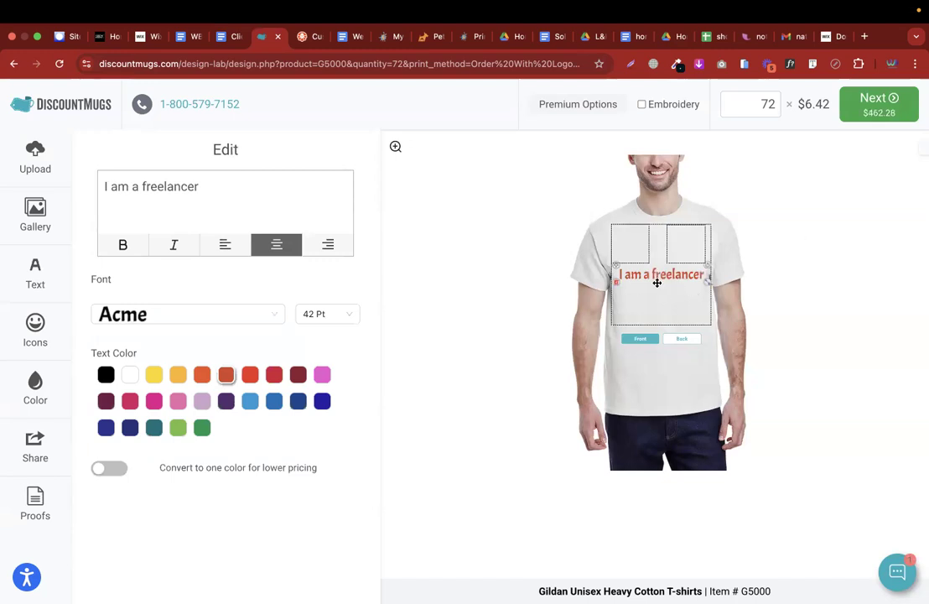
Switch to the shopify_all spreadsheet and open its "43. Product Customize" sheet
key("ctrl+Left")
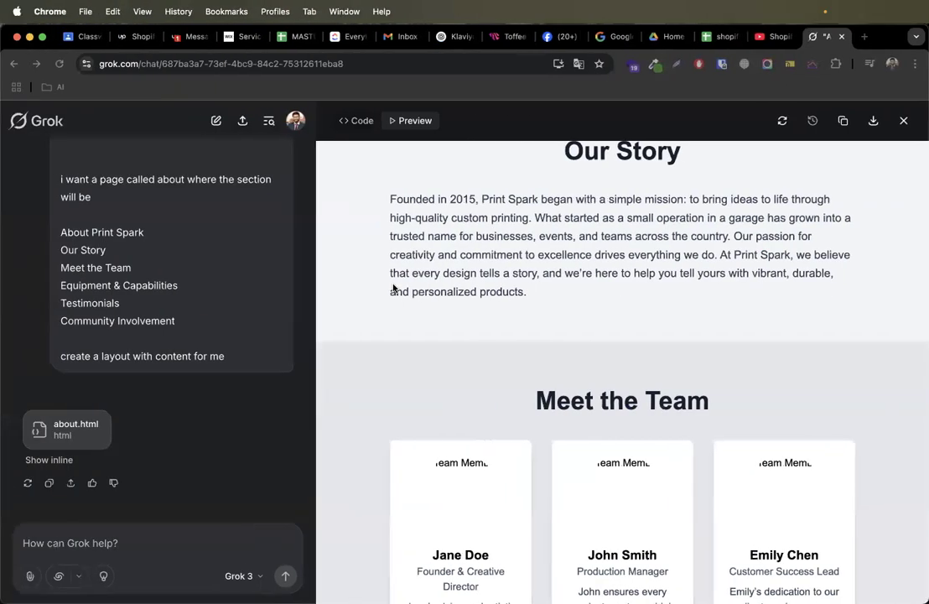
left_click(715, 36)
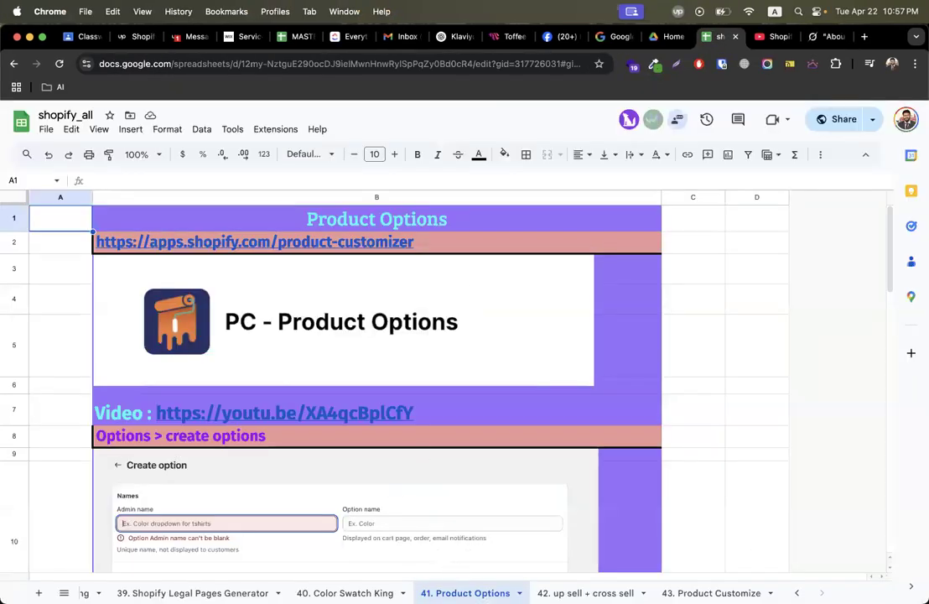
left_click(586, 593)
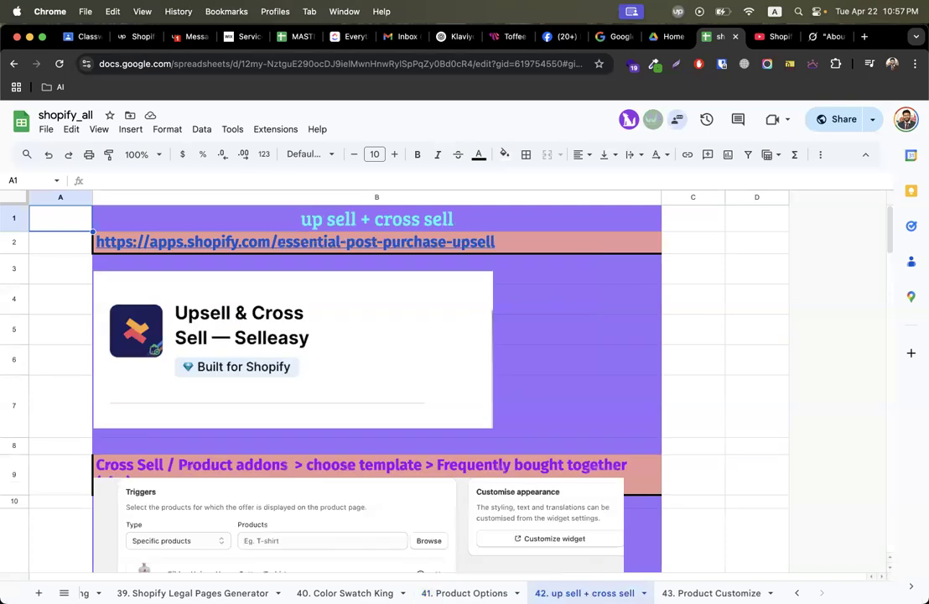
key("alt+Down")
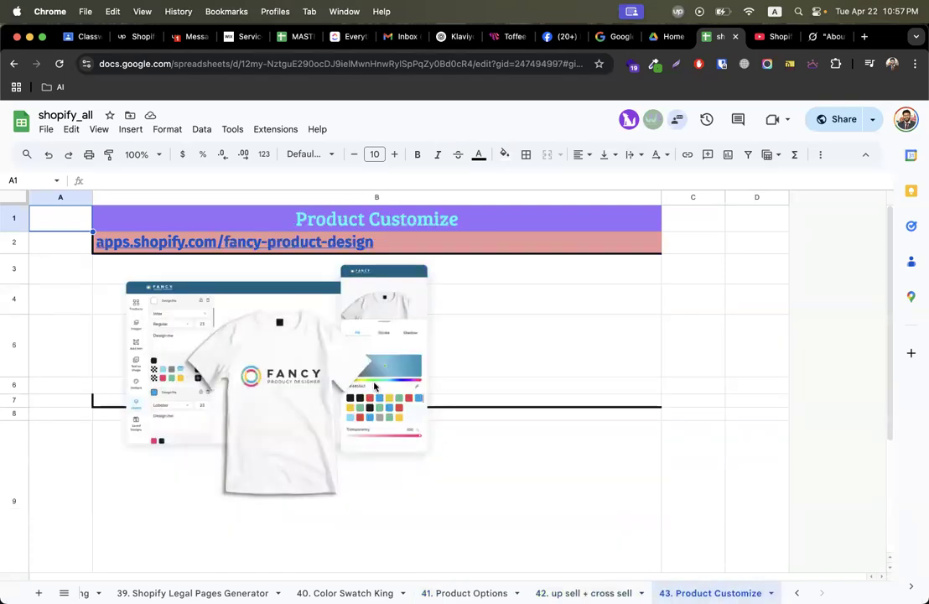
left_click(217, 250)
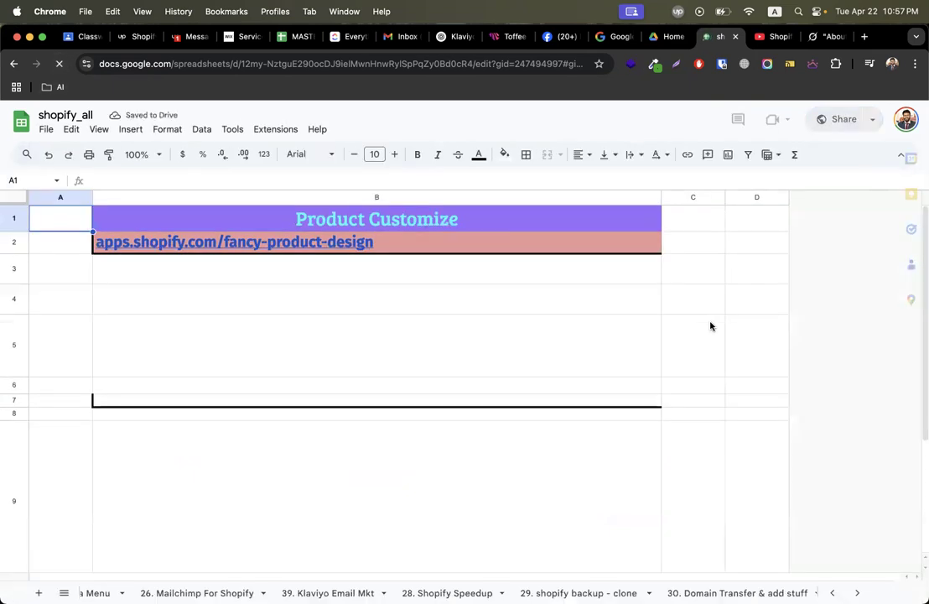
scroll(608, 386, "down", 5)
left_click(252, 431)
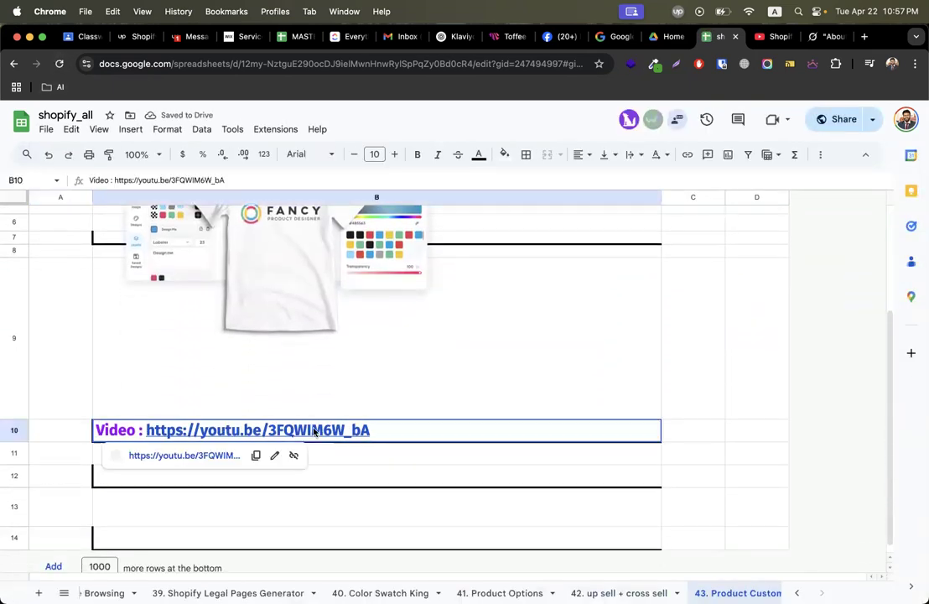
left_click(197, 455)
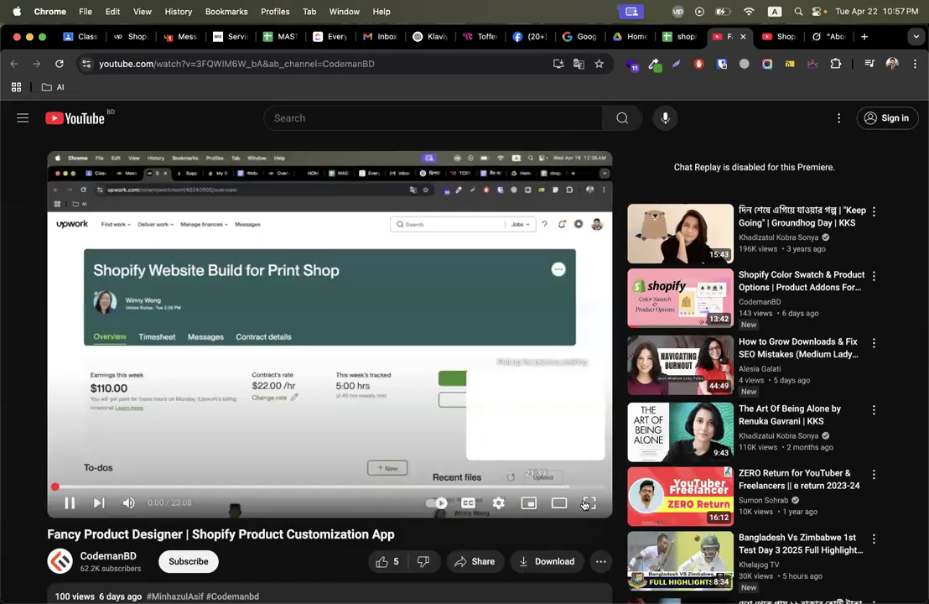
left_click(584, 504)
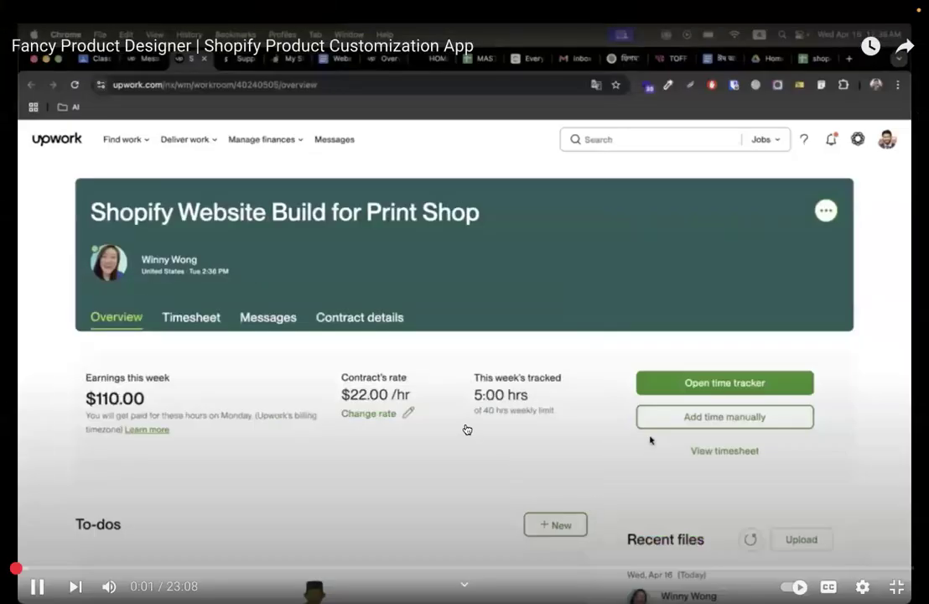
Skim the Fancy Product Designer video through the DiscountMugs design lab demo, the Shopify app setup and the Print Spark product page
key("Right")
key("Right")
key("Right")
key("Right")
key("Right")
key("Right")
key("Right")
key("Right")
key("Right")
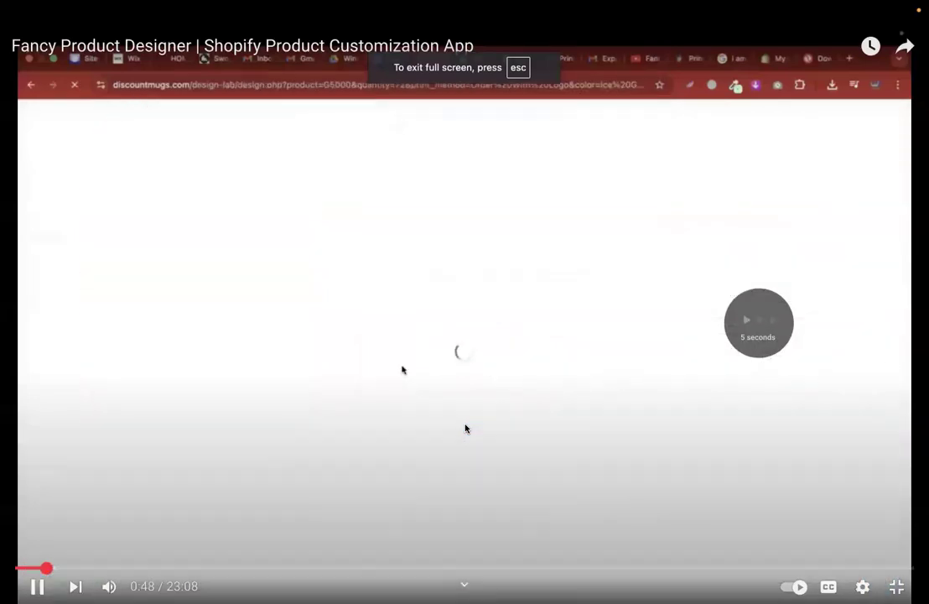
key("Right")
key("Right")
key("Right")
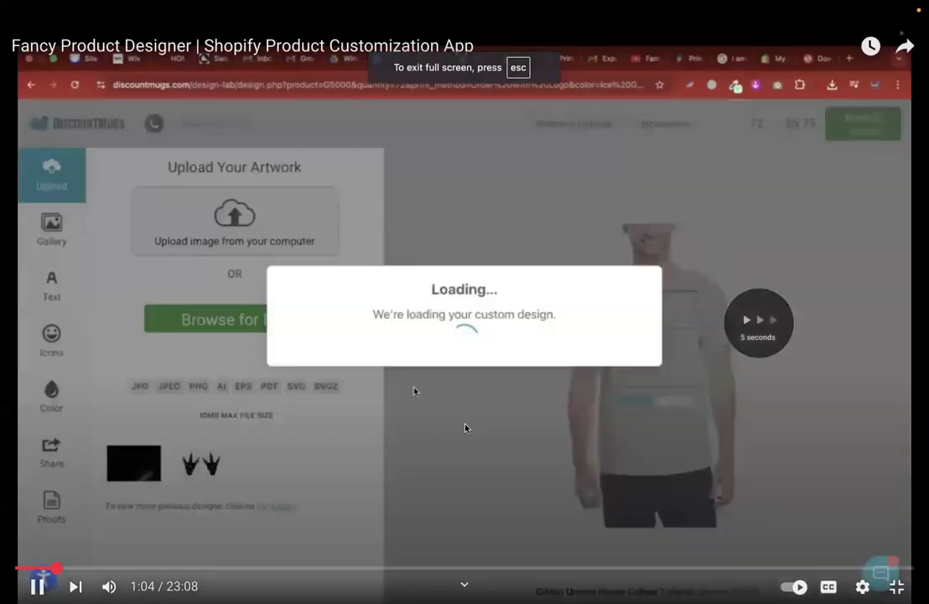
key("Right")
key("Right")
key("Right")
key("Right")
key("Right")
key("Right")
key("Right")
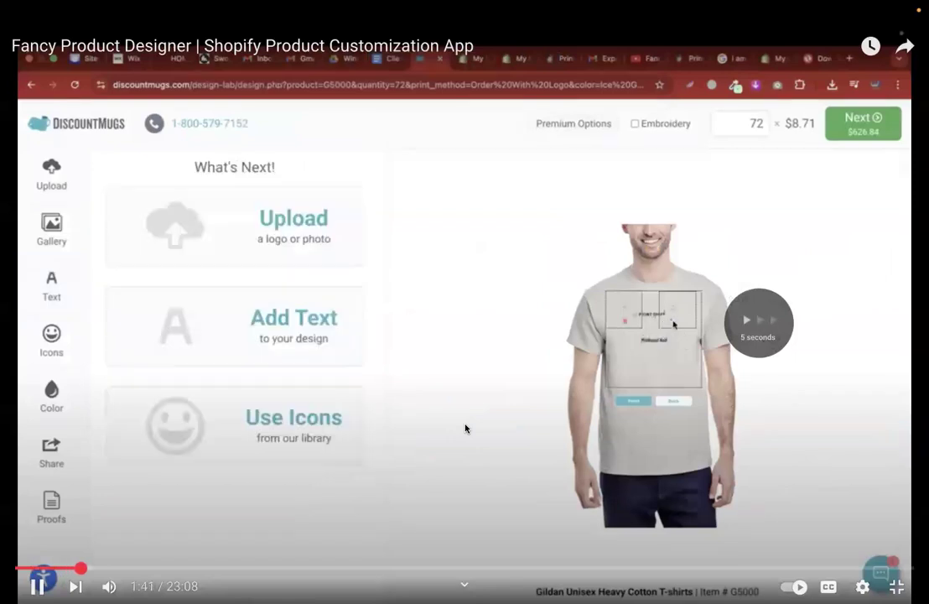
key("Right")
key("Right")
key("Right")
key("Right")
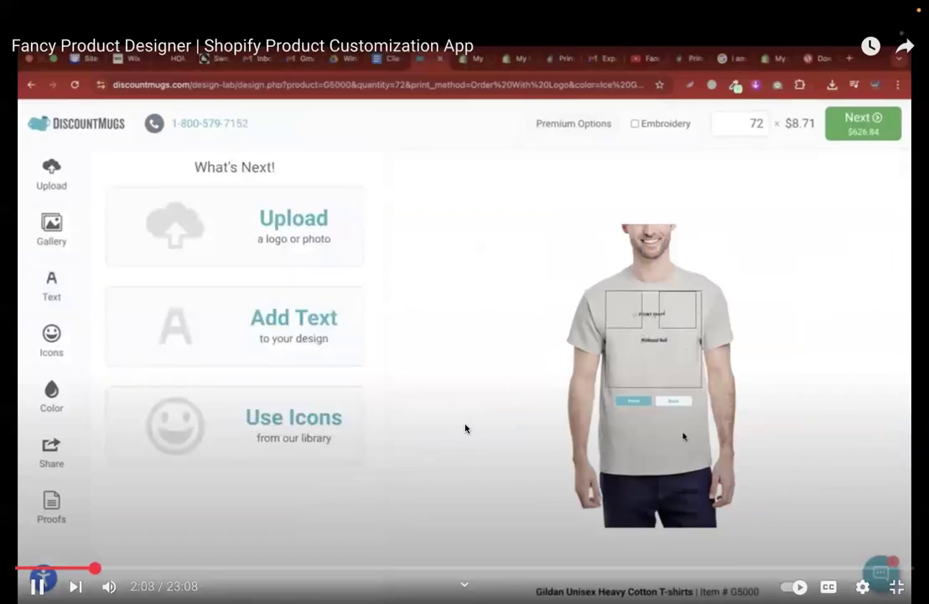
key("Right")
key("Right")
key("Right")
key("Right")
key("Right")
key("Right")
key("Right")
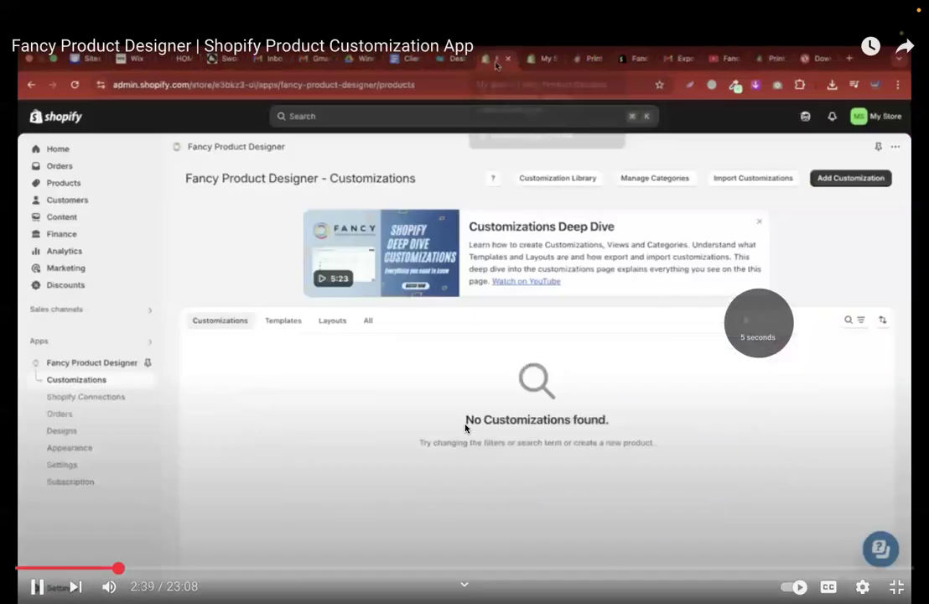
key("Left")
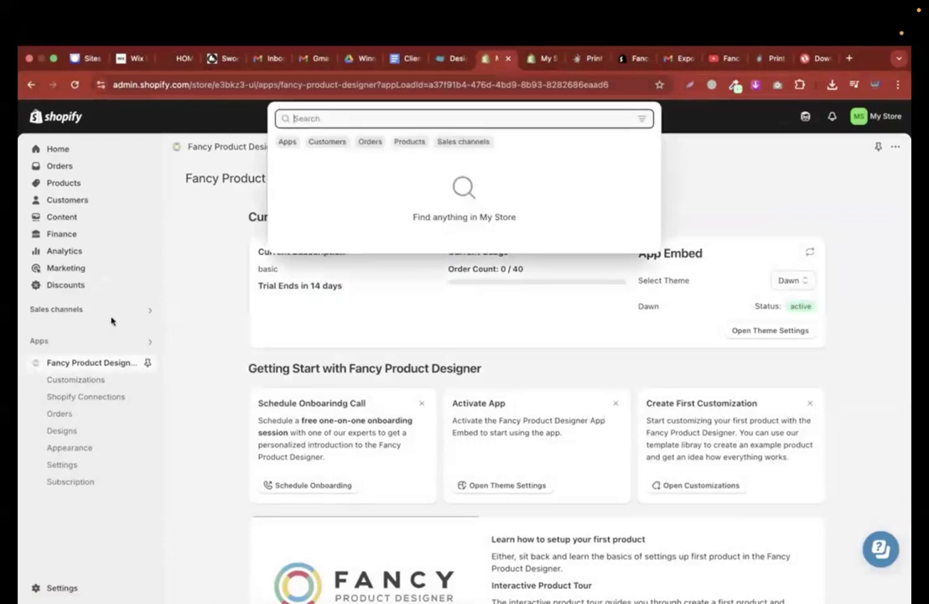
key("Right")
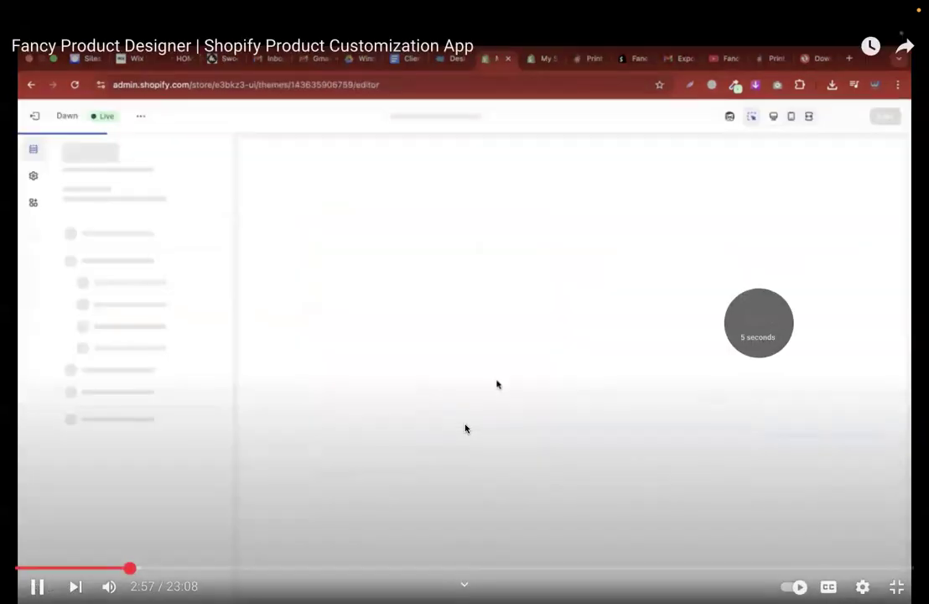
key("Right")
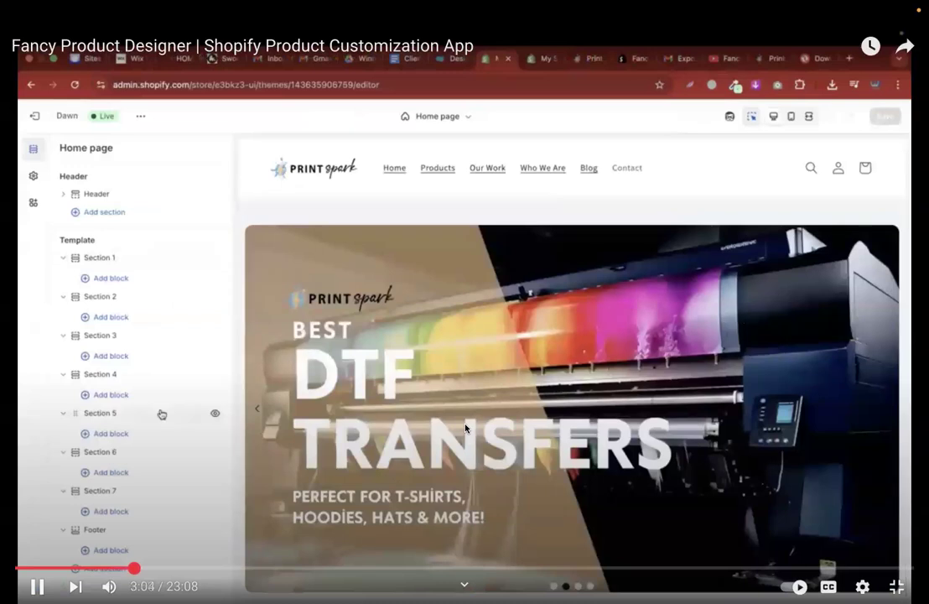
key("Right")
key("Right")
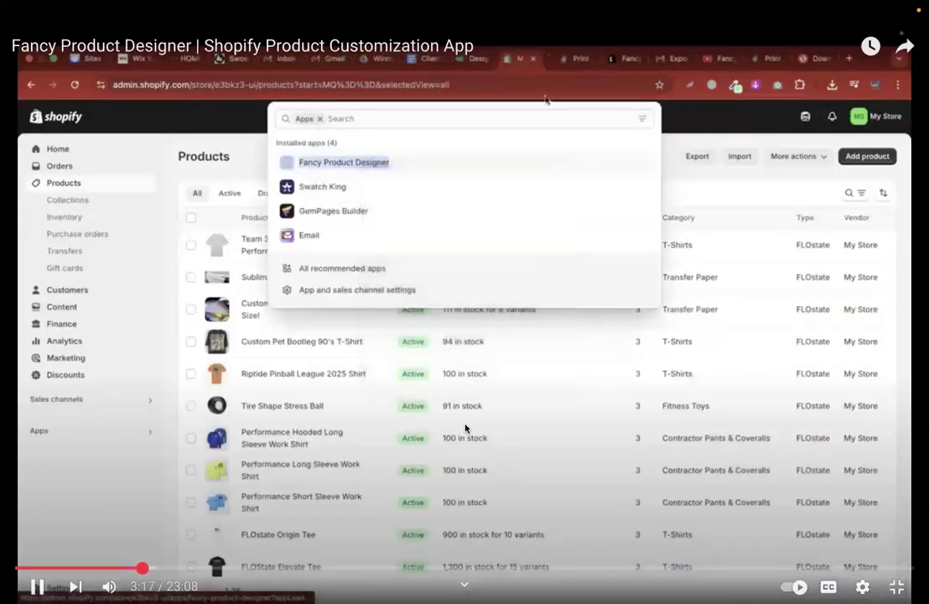
key("Right")
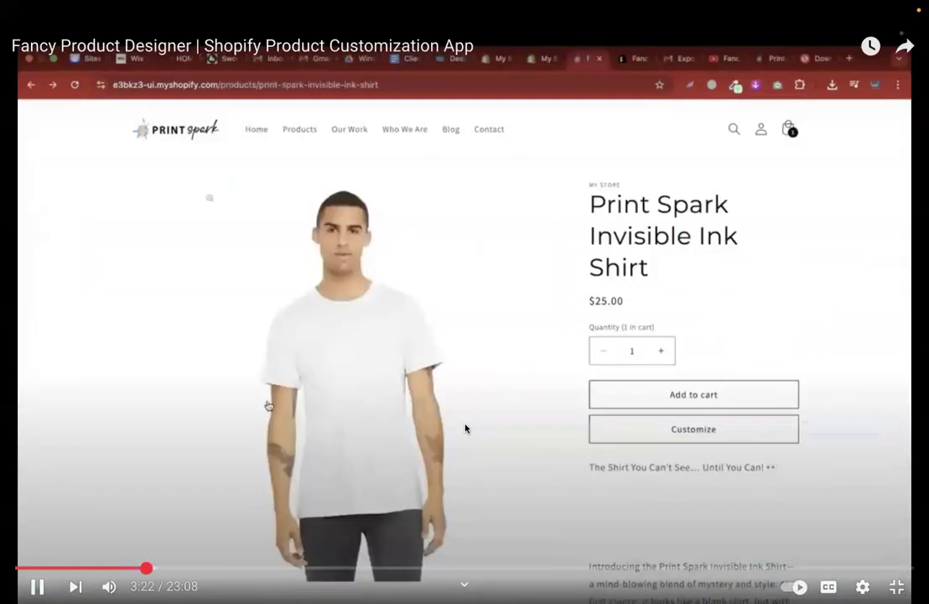